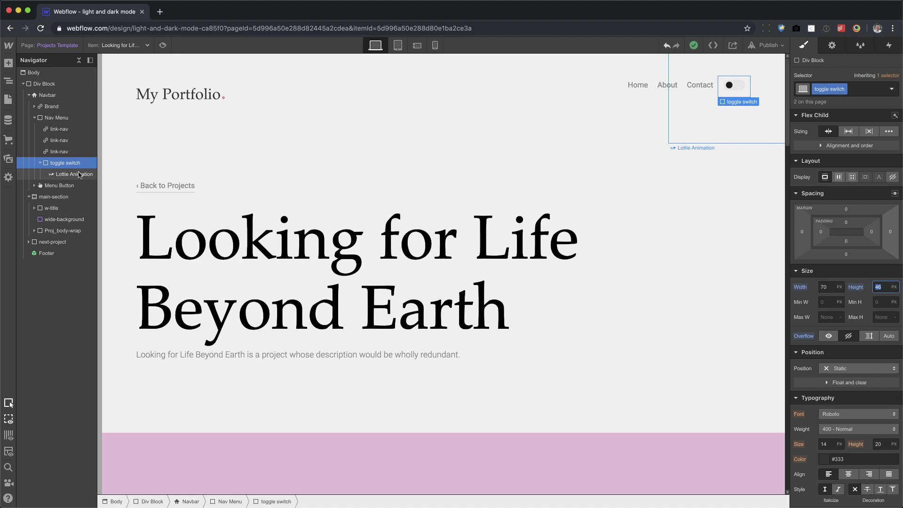
Inspect and preview the toggle switch's Lottie animation settings
left_click(79, 175)
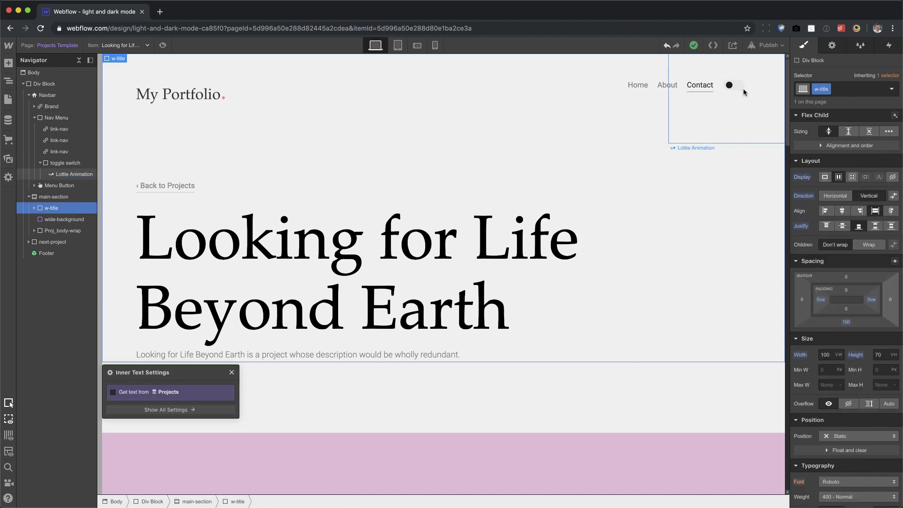
double_click(743, 89)
left_click(742, 231)
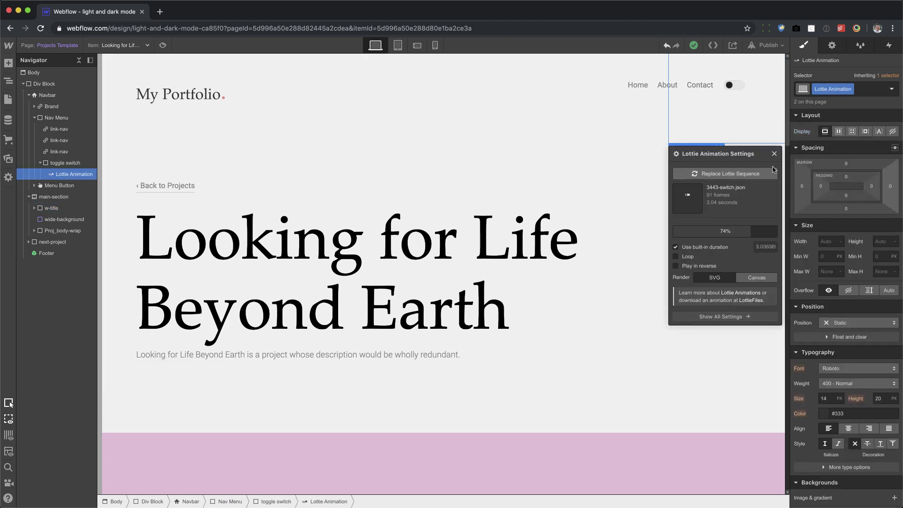
left_click(774, 153)
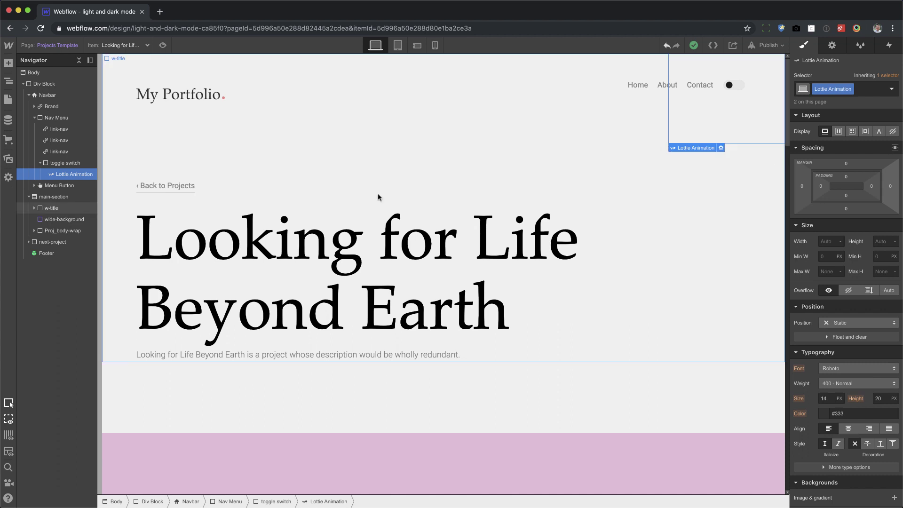
Review the page body and the My Portfolio logo image's settings and assets
left_click(78, 75)
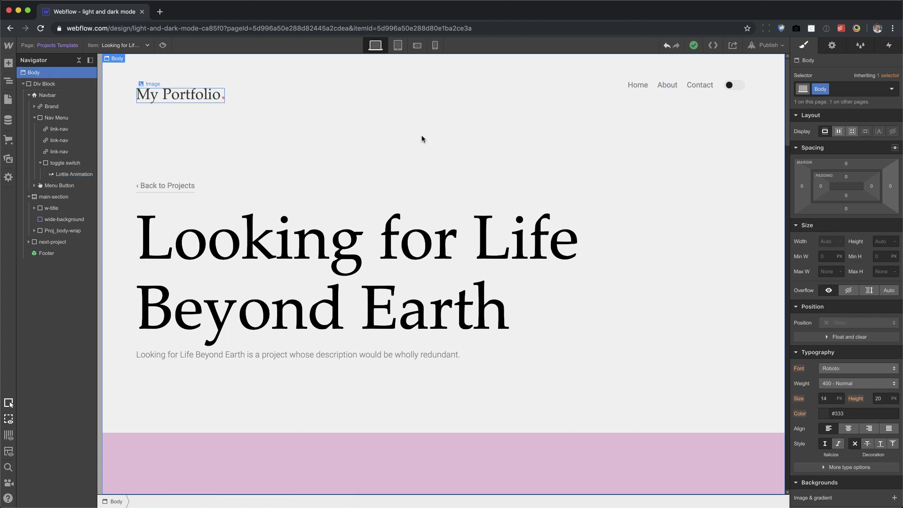
left_click(169, 99)
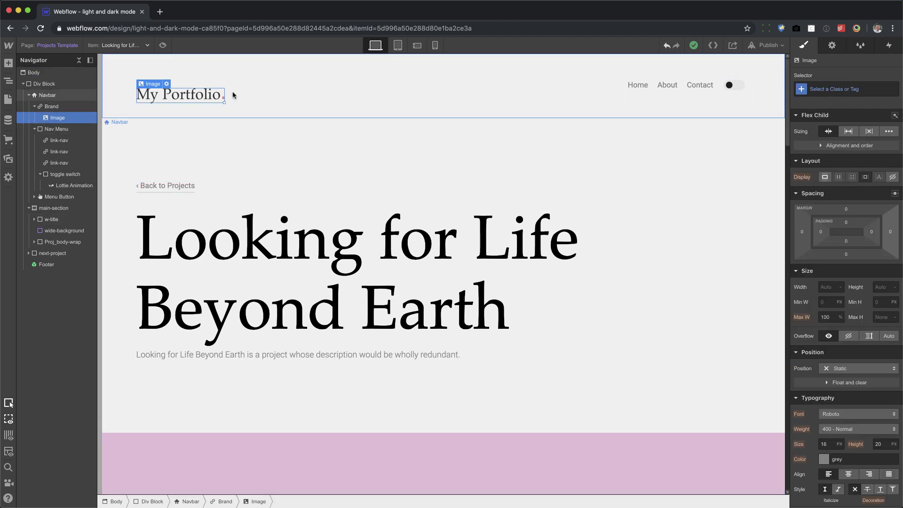
double_click(188, 98)
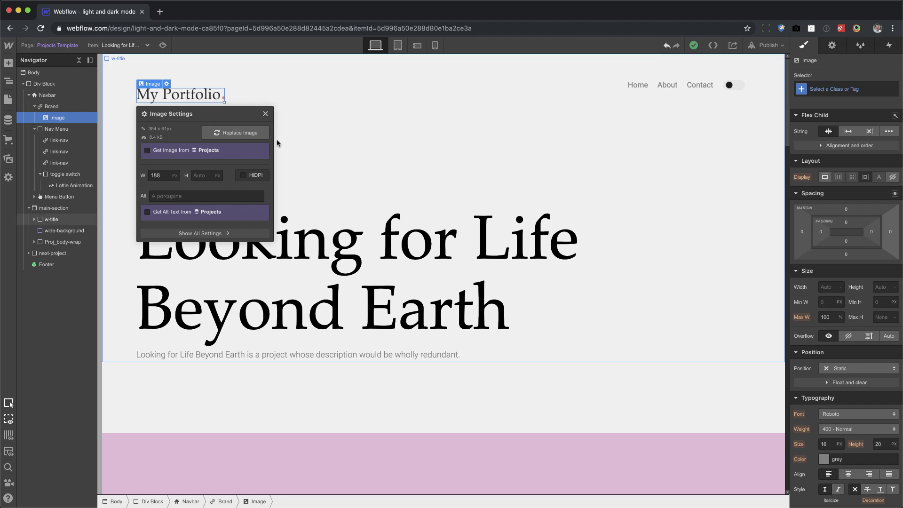
left_click(265, 114)
left_click(7, 159)
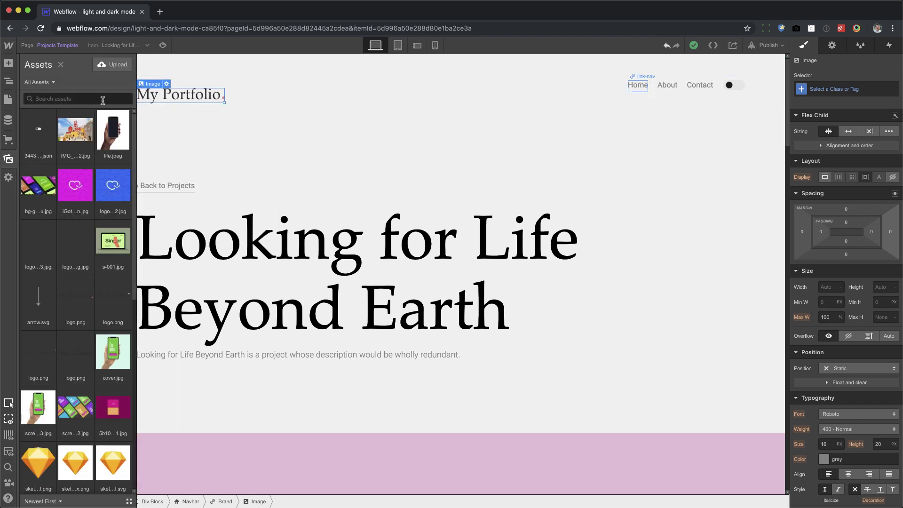
left_click(167, 84)
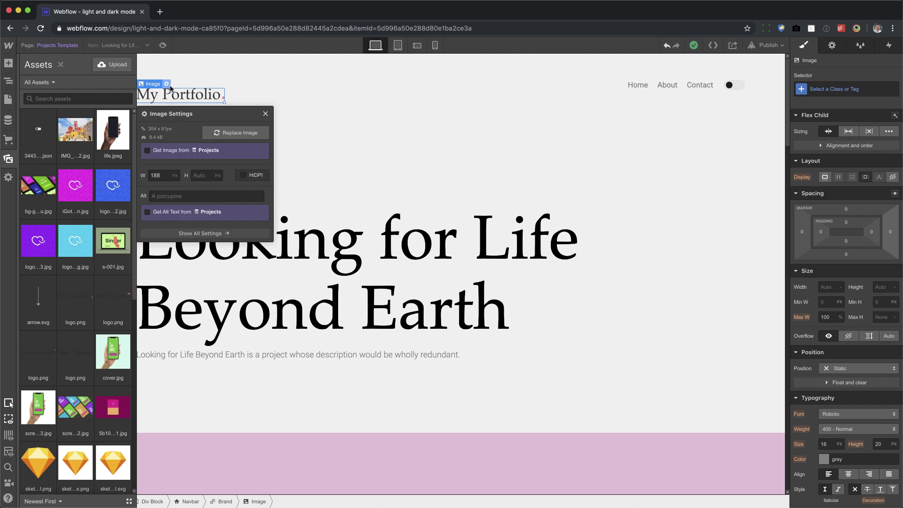
left_click(221, 233)
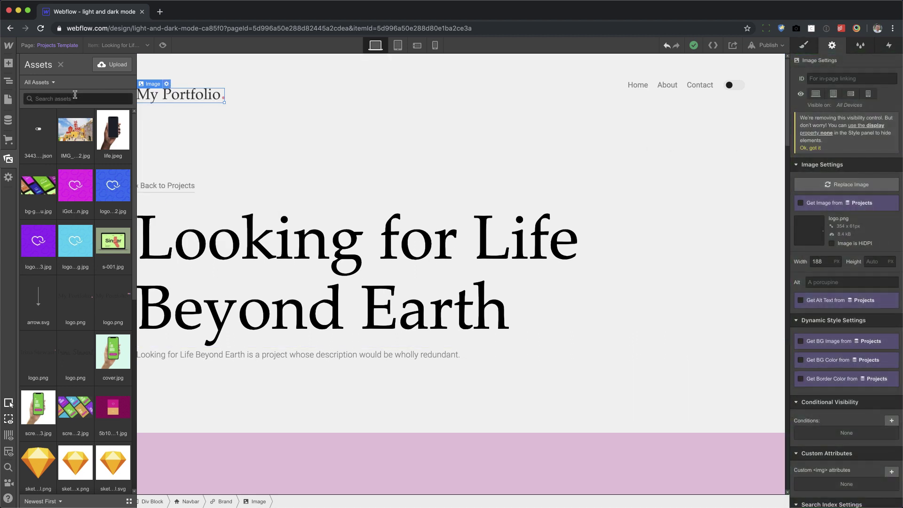
Search the assets for 'logoz' and review the Brand link's styles
left_click(75, 95)
type("logo")
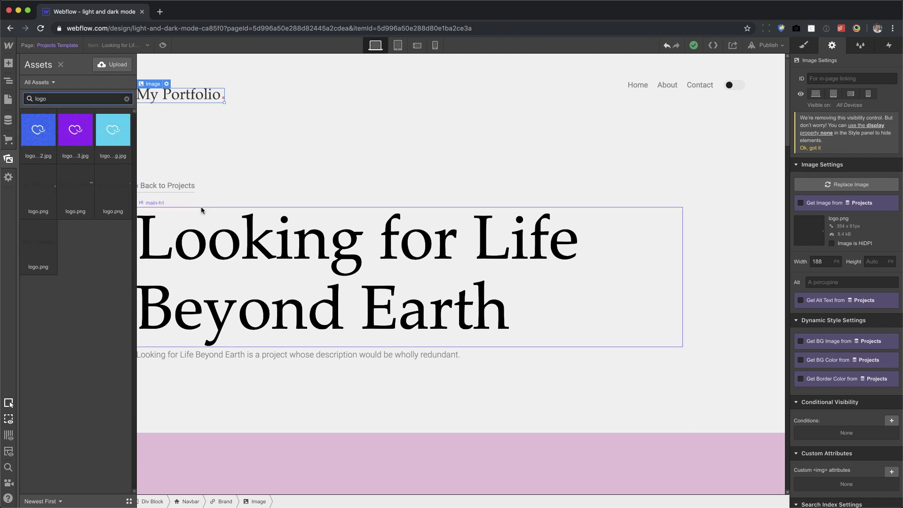
type("z")
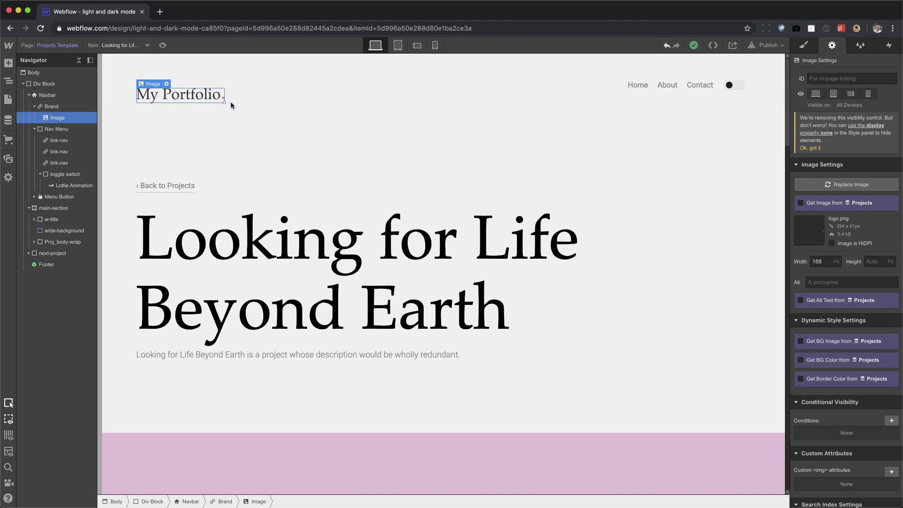
left_click(51, 106)
left_click(802, 45)
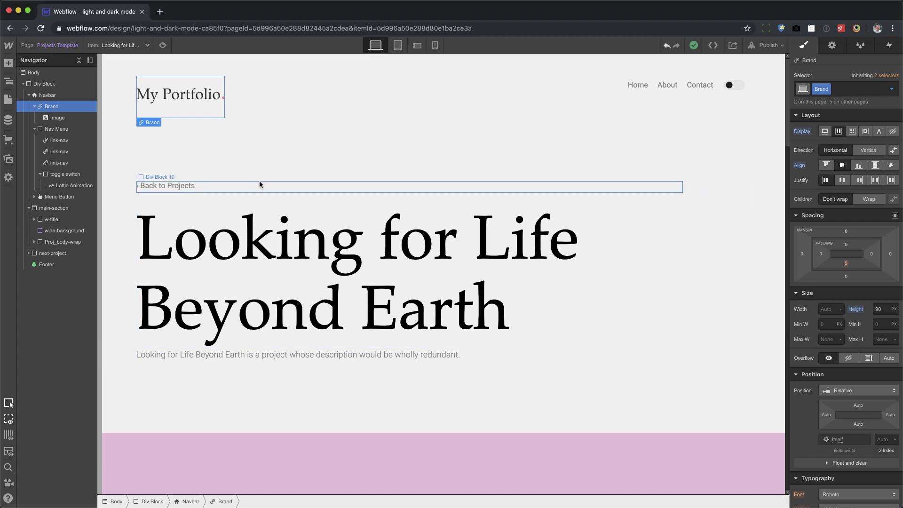
scroll(292, 288, "down", 5)
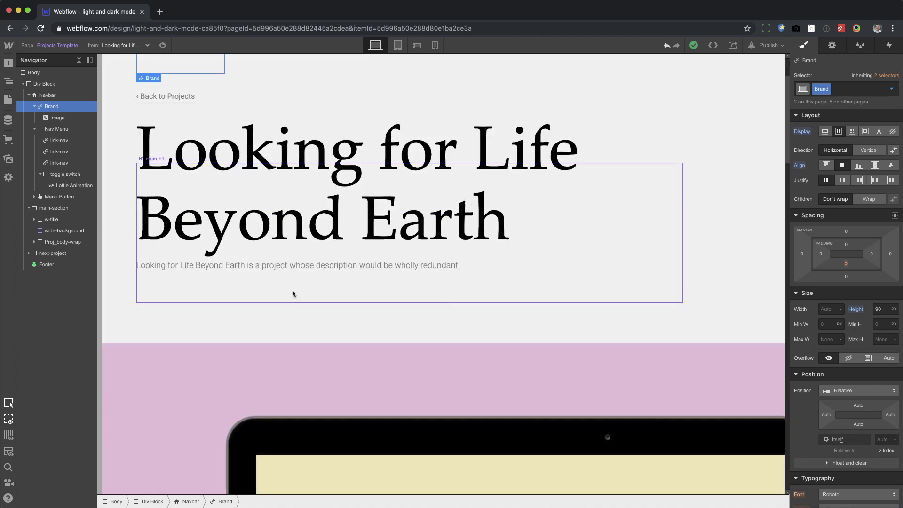
scroll(281, 245, "down", 20)
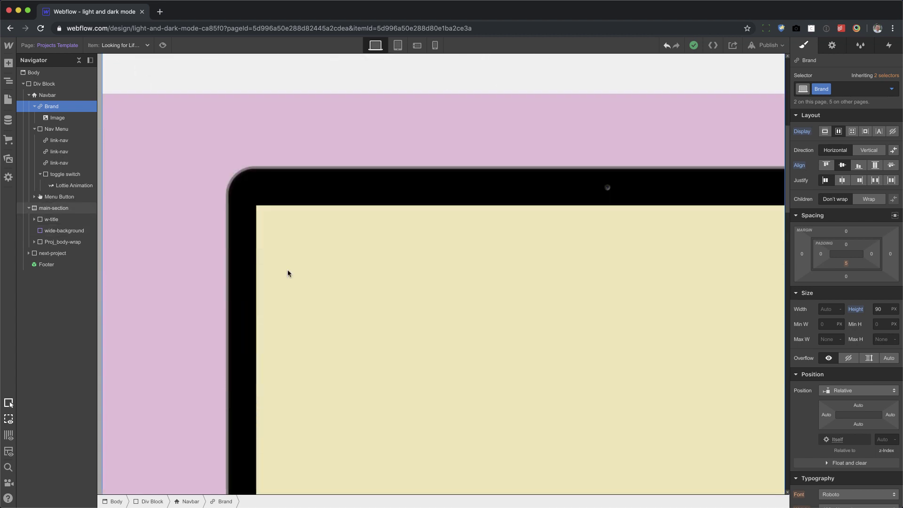
scroll(386, 229, "down", 15)
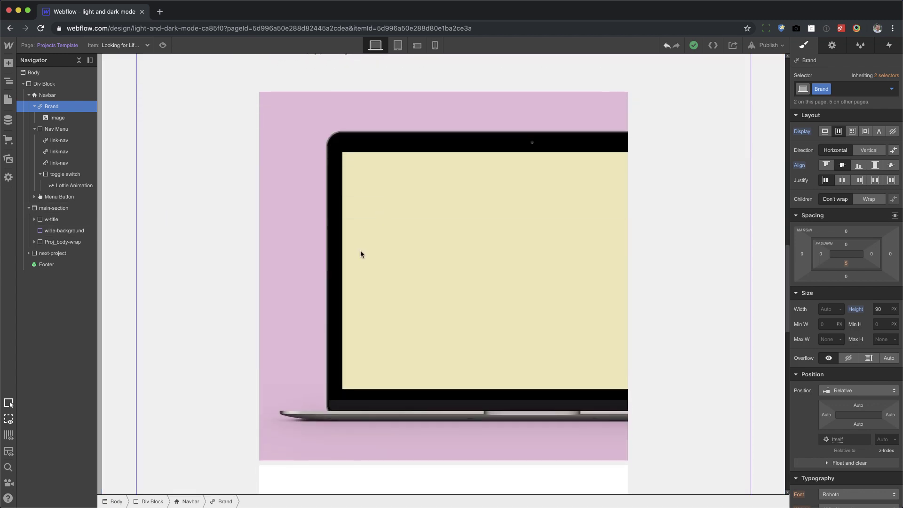
scroll(362, 254, "up", 20)
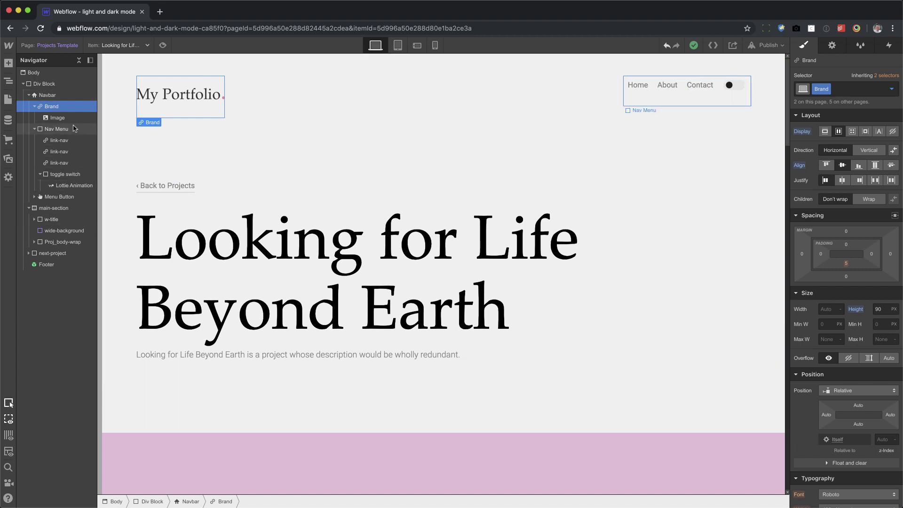
Add a Mouse click trigger on the toggle switch that starts a new timed animation 'dark mode'
left_click(74, 177)
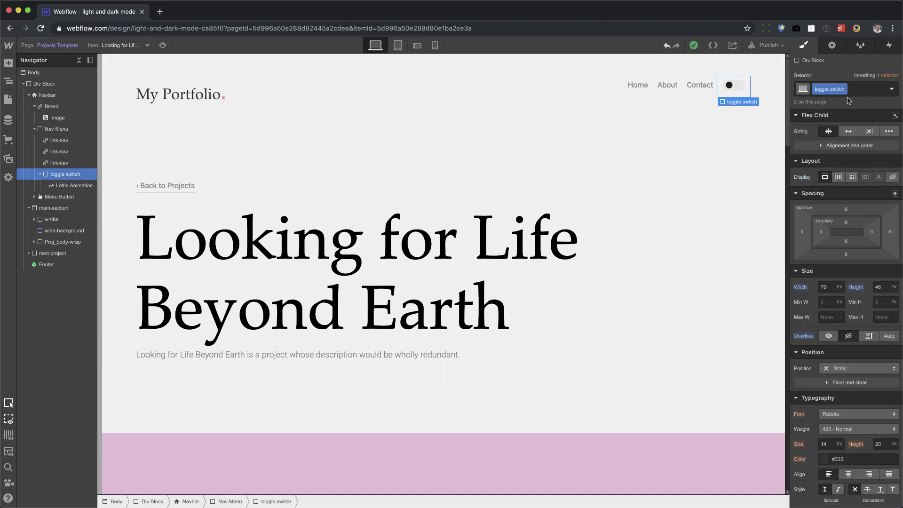
left_click(885, 48)
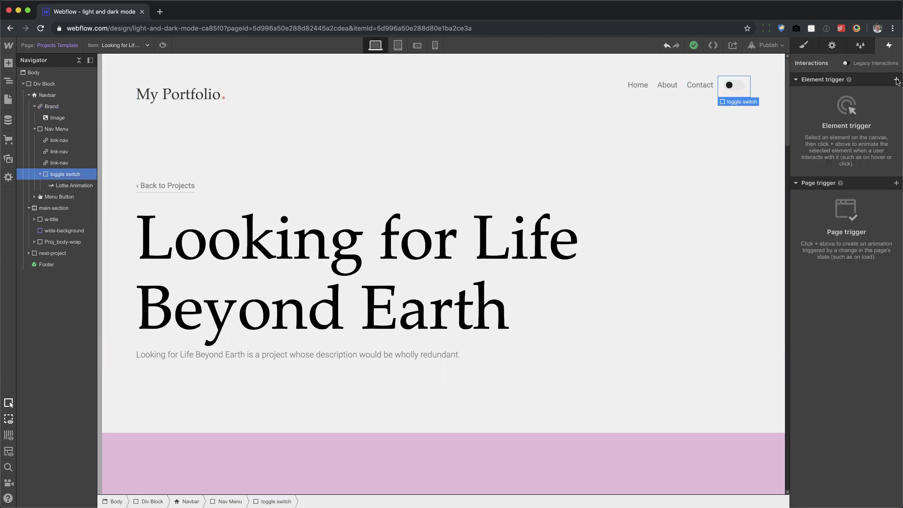
left_click(897, 80)
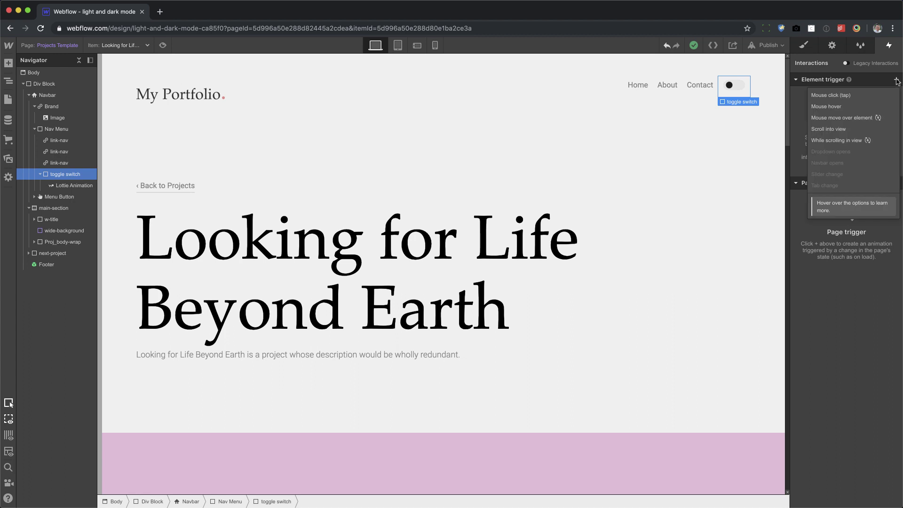
left_click(840, 95)
left_click(842, 130)
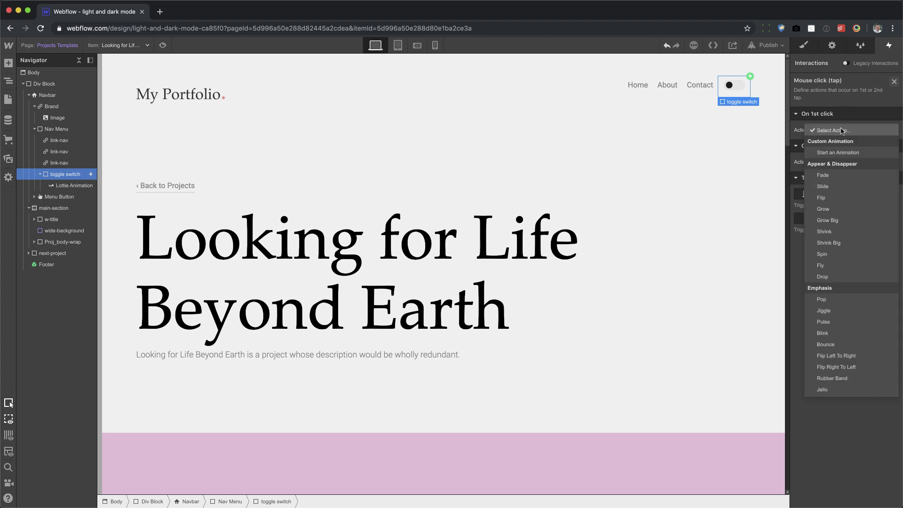
left_click(843, 152)
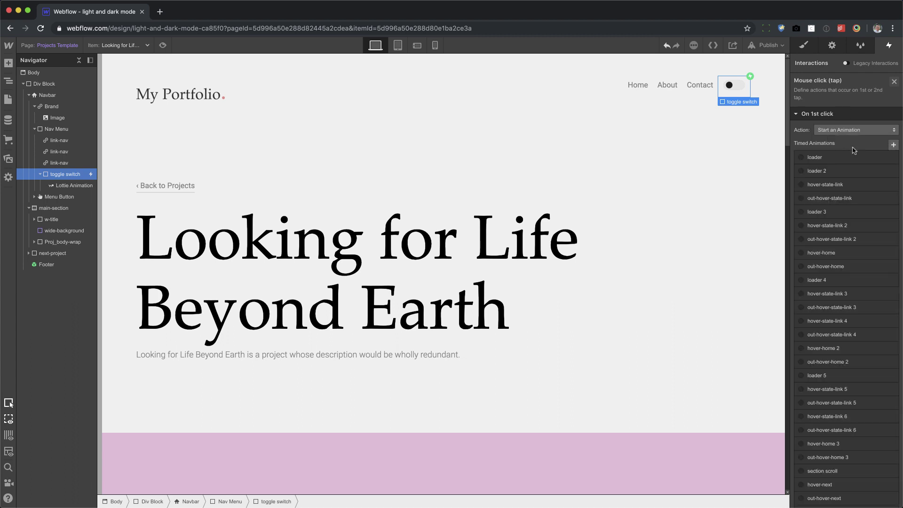
left_click(892, 145)
type("dark mode")
key("Return")
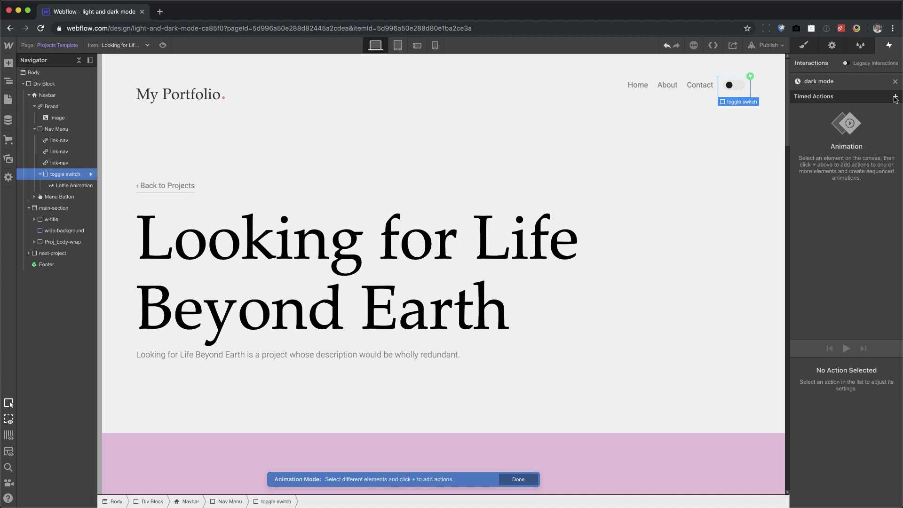
Add a Lottie Animation action set as the initial state at 0%
left_click(82, 186)
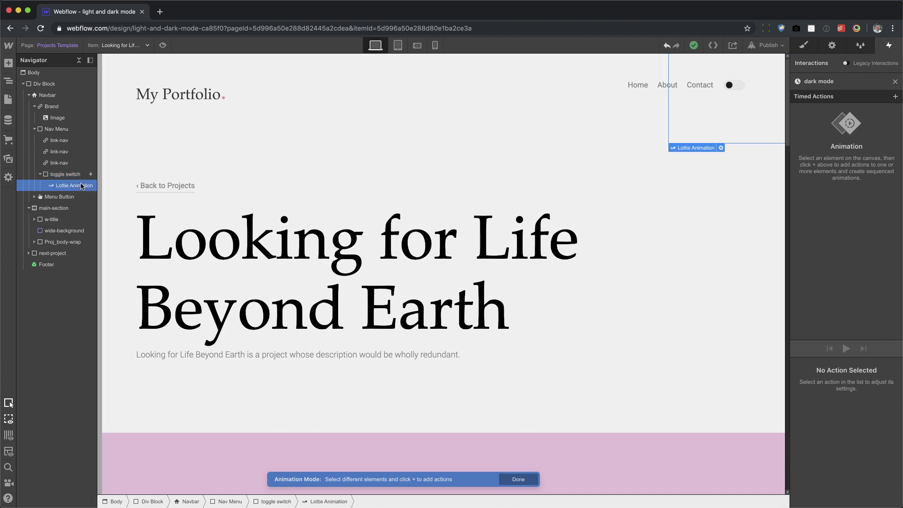
left_click(895, 97)
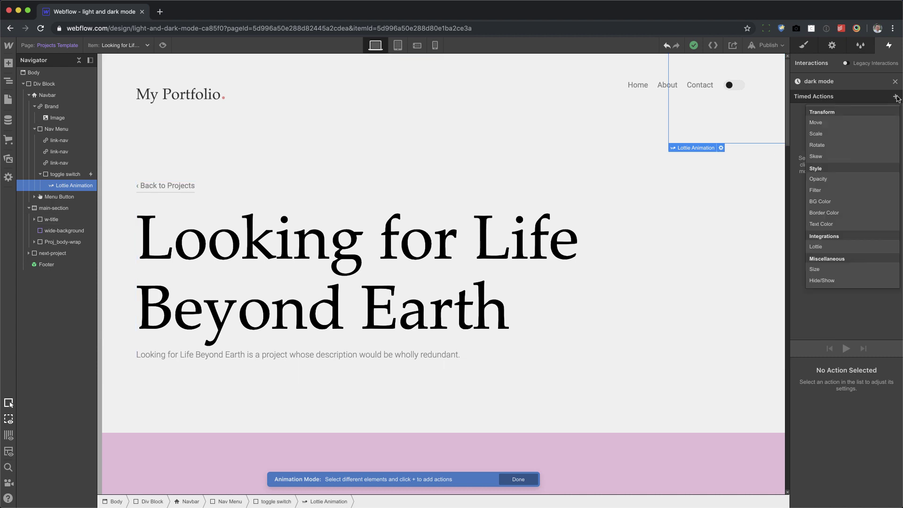
left_click(840, 250)
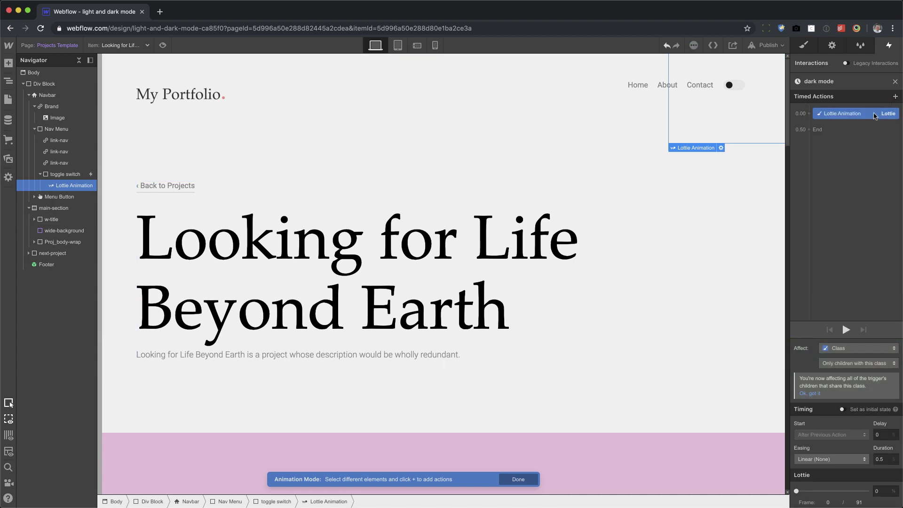
left_click(842, 410)
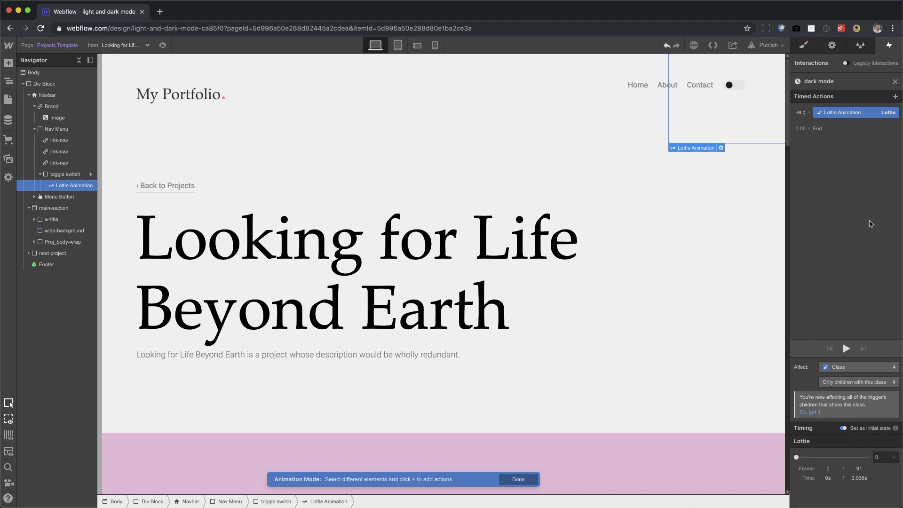
Add a second Lottie action running 0.5 s to 16% progress, then preview it
left_click(809, 129)
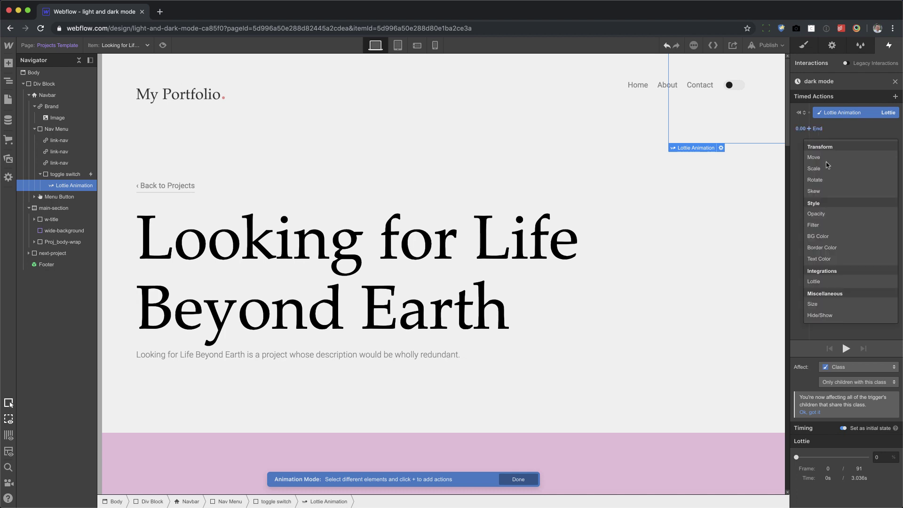
left_click(830, 282)
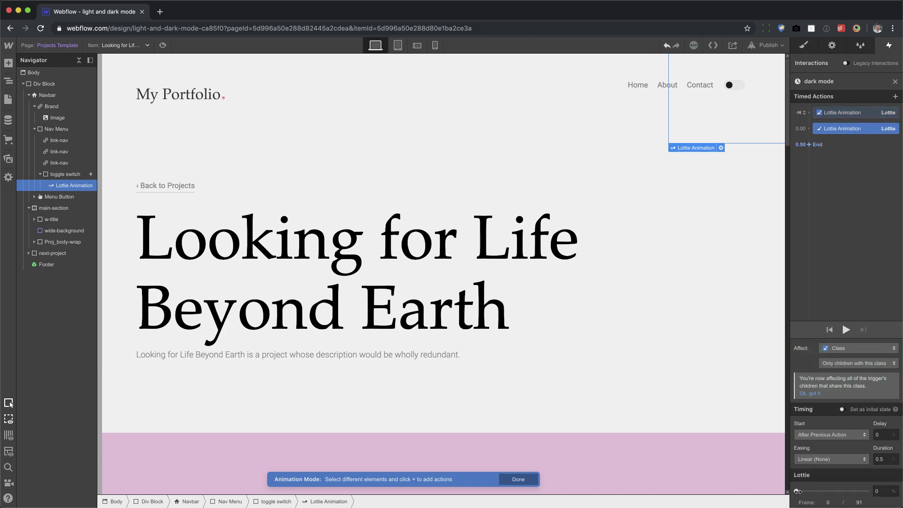
mouse_move(796, 491)
left_mouse_down()
mouse_move(815, 490)
mouse_move(798, 491)
mouse_move(807, 491)
left_mouse_up()
left_click(848, 329)
Add a Body BG Color action affecting all elements with this class, fading to #1f1f1f
left_click(59, 73)
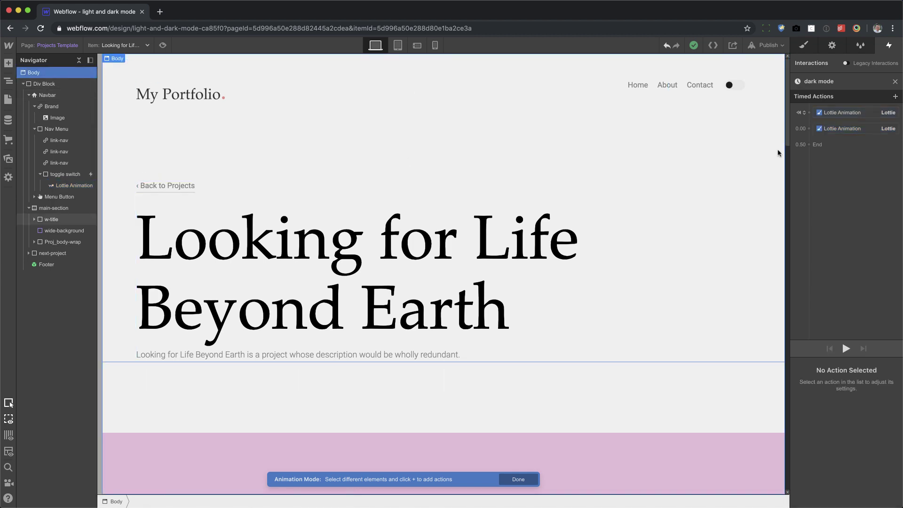
left_click(811, 131)
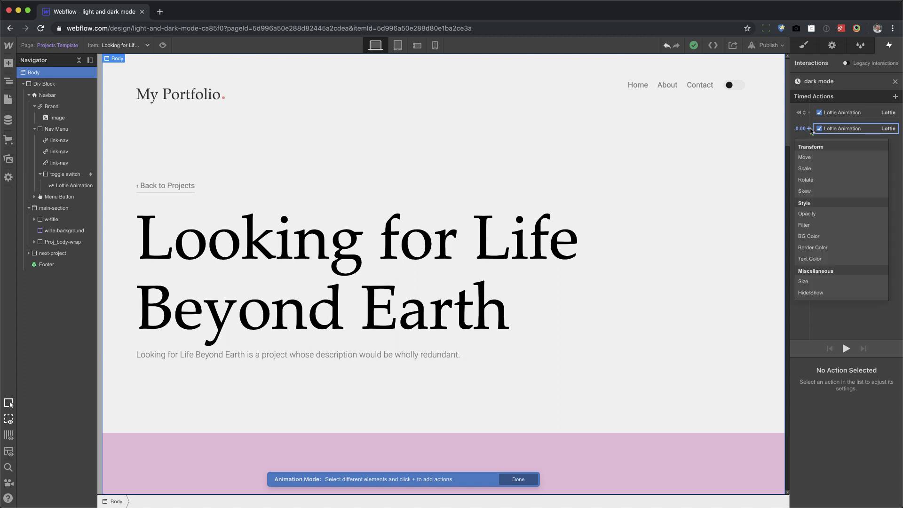
left_click(819, 236)
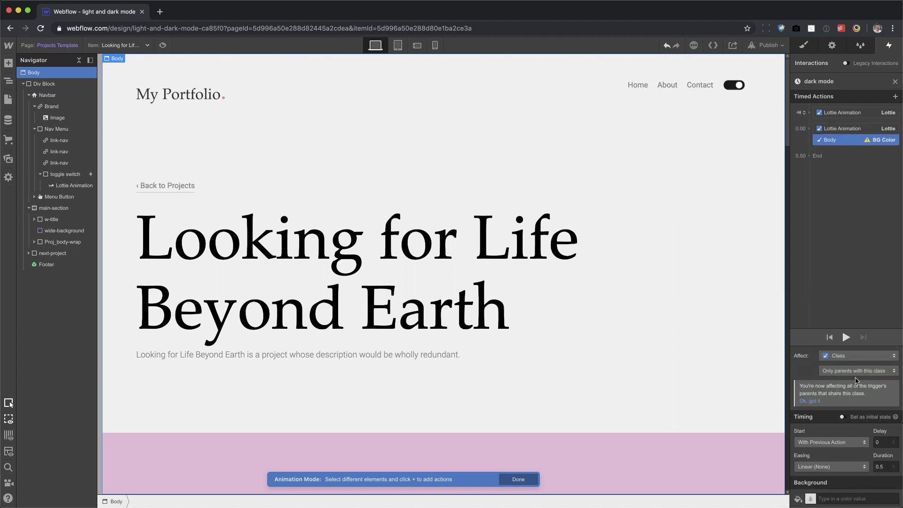
left_click(855, 372)
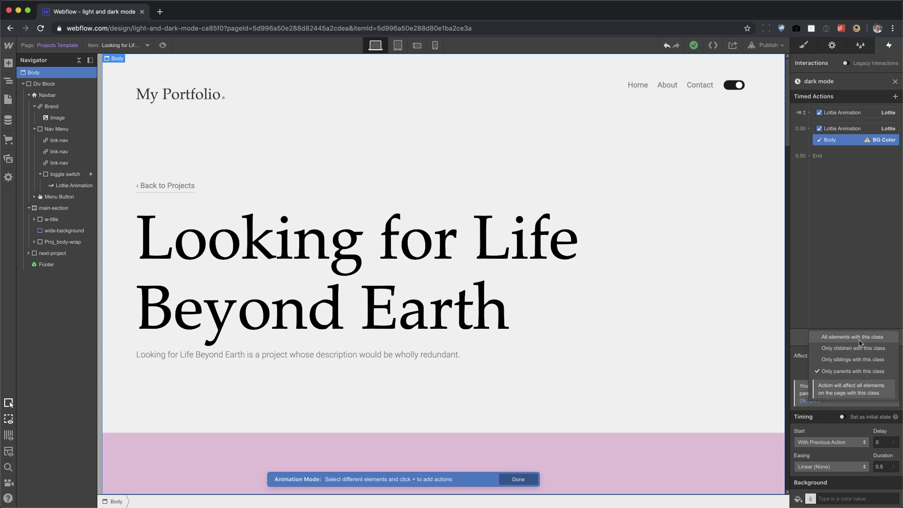
left_click(853, 337)
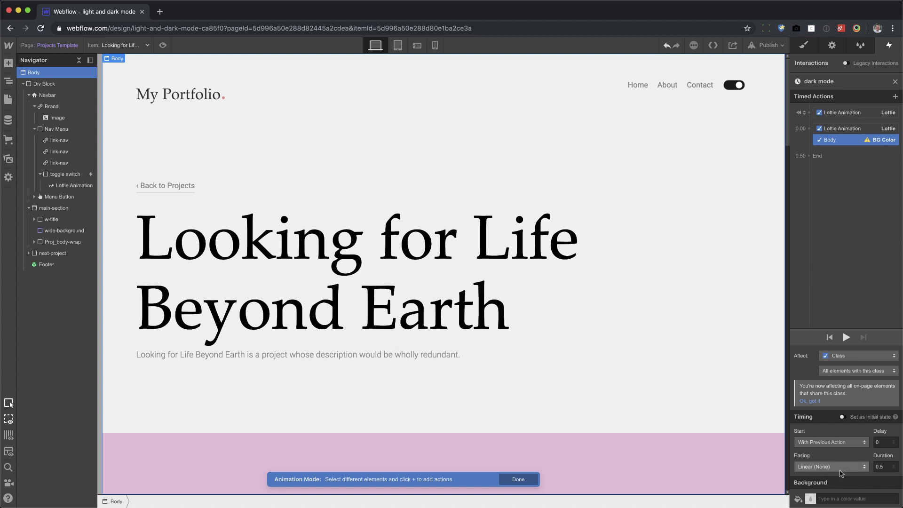
left_click(809, 501)
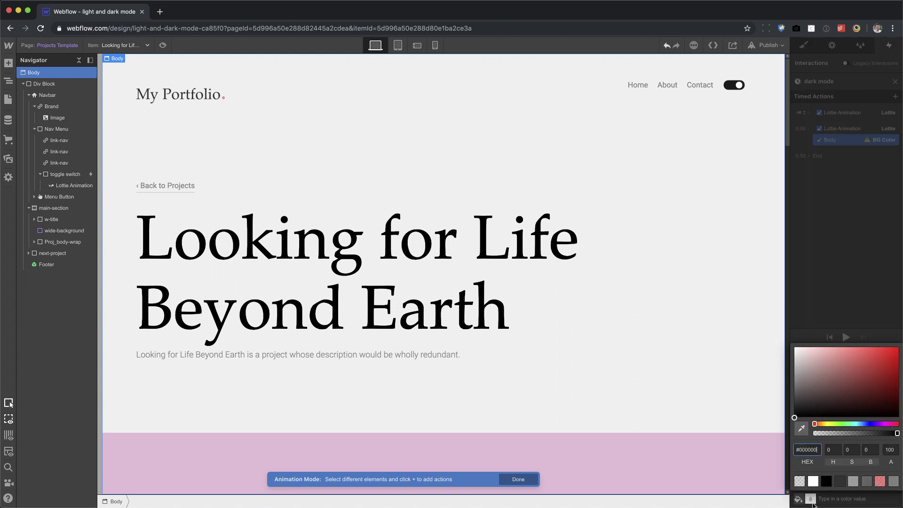
left_click(865, 482)
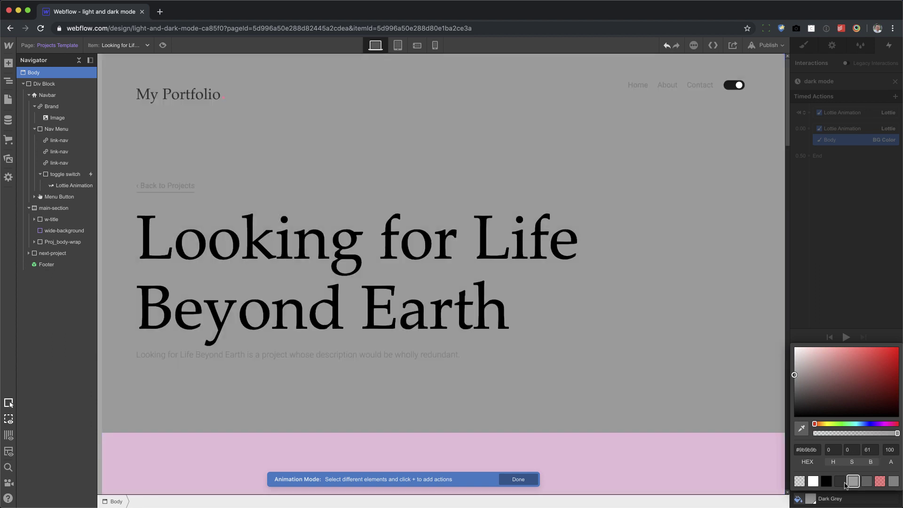
left_click(839, 481)
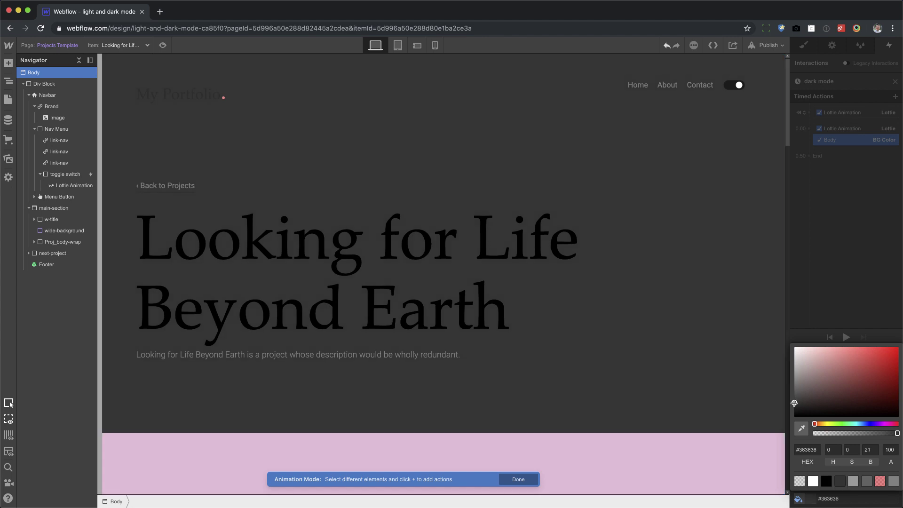
left_click_drag(794, 403, 793, 408)
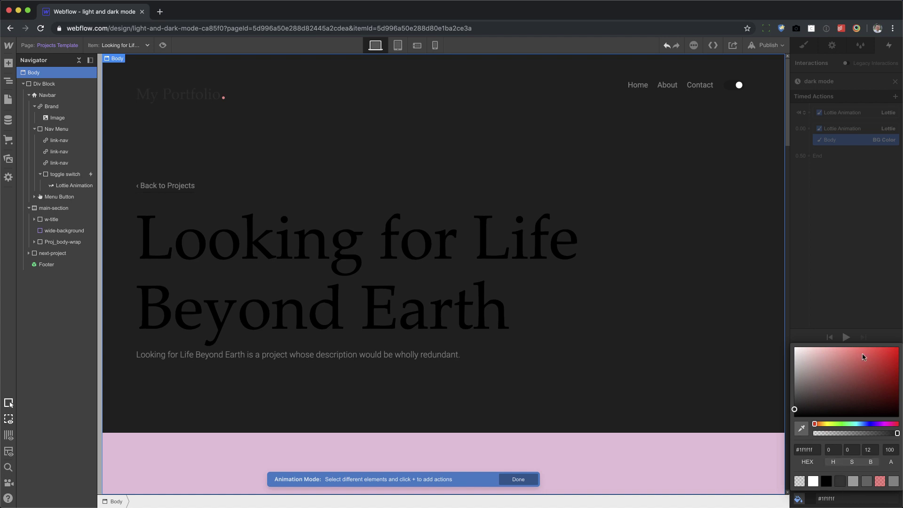
left_click(854, 308)
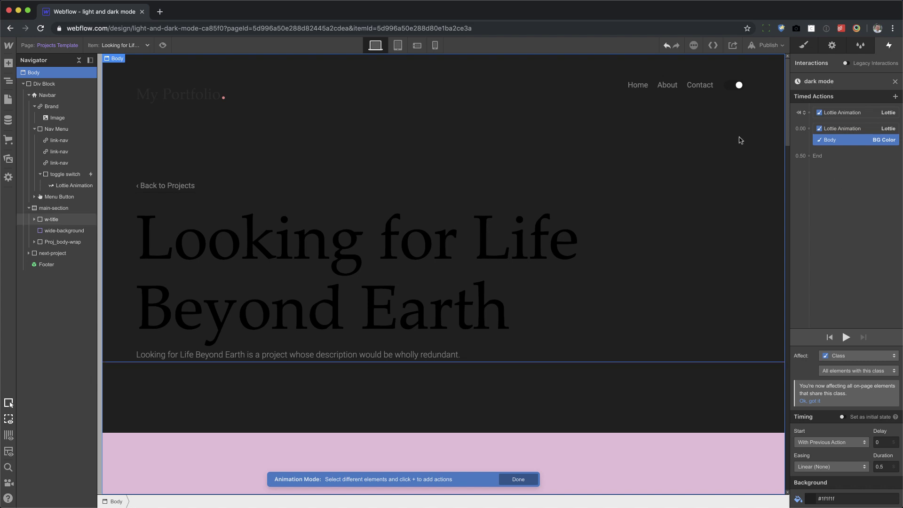
Add a link-nav Text Color action set to #cecece, grouped with the background fade
left_click(633, 87)
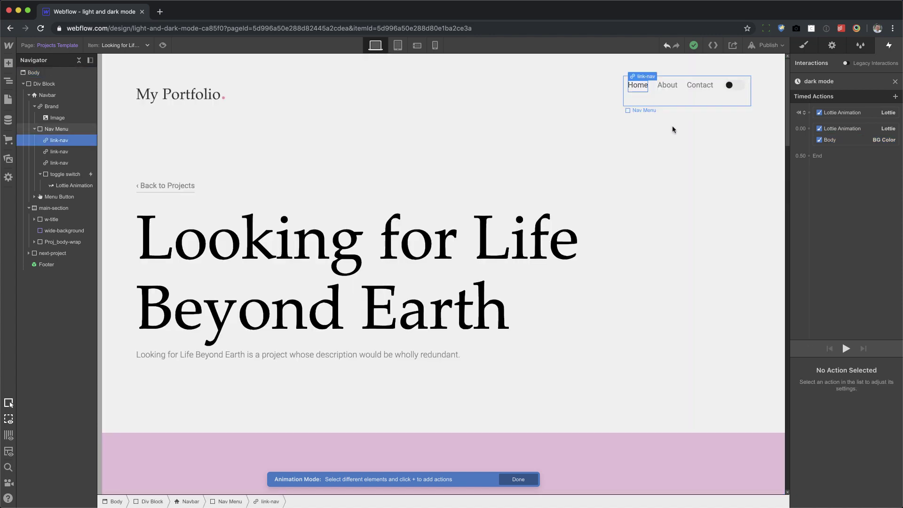
left_click(808, 128)
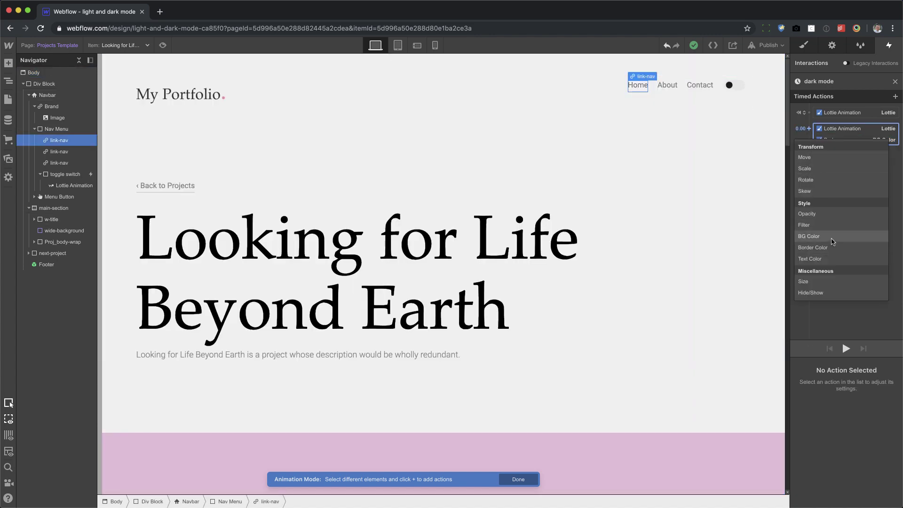
left_click(828, 259)
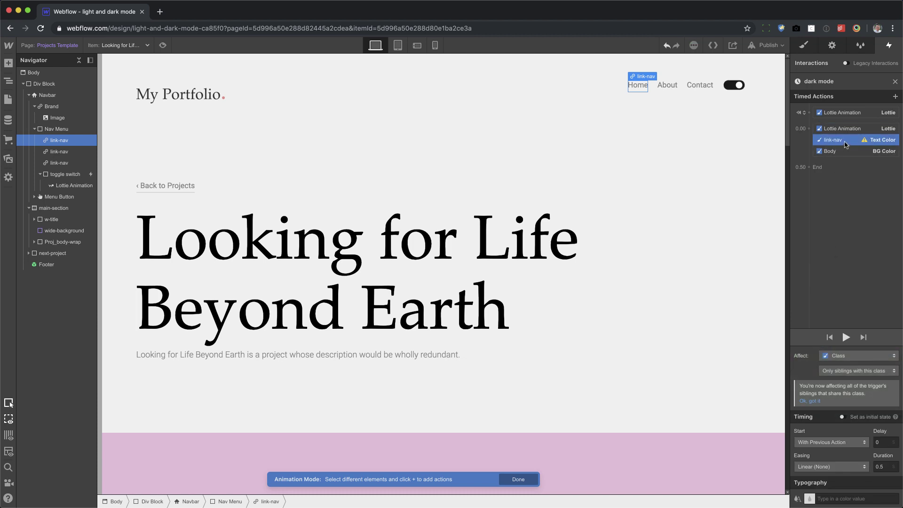
mouse_move(851, 140)
left_mouse_down()
mouse_move(863, 160)
mouse_move(854, 162)
left_mouse_up()
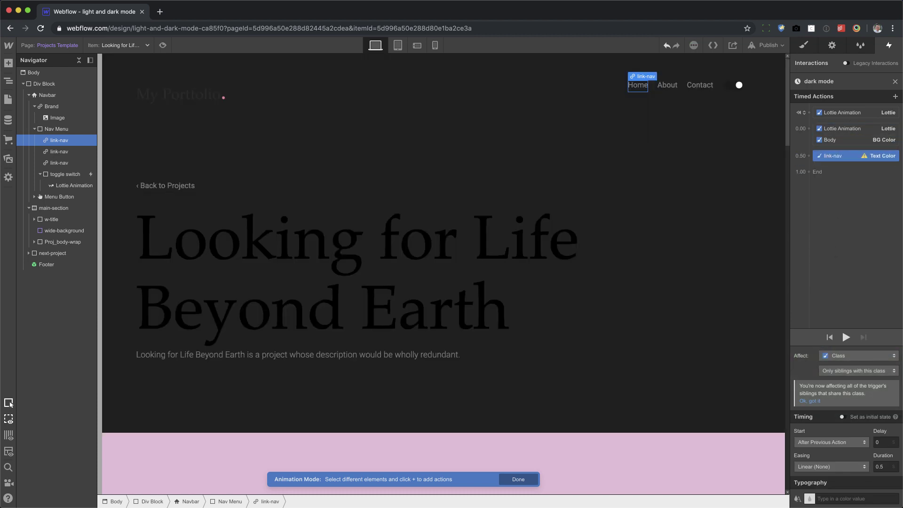
left_click(809, 499)
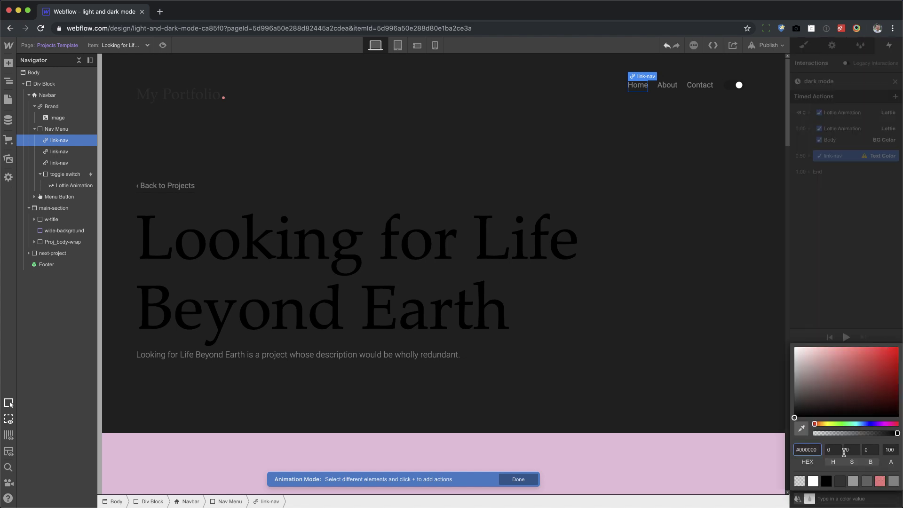
left_click(852, 481)
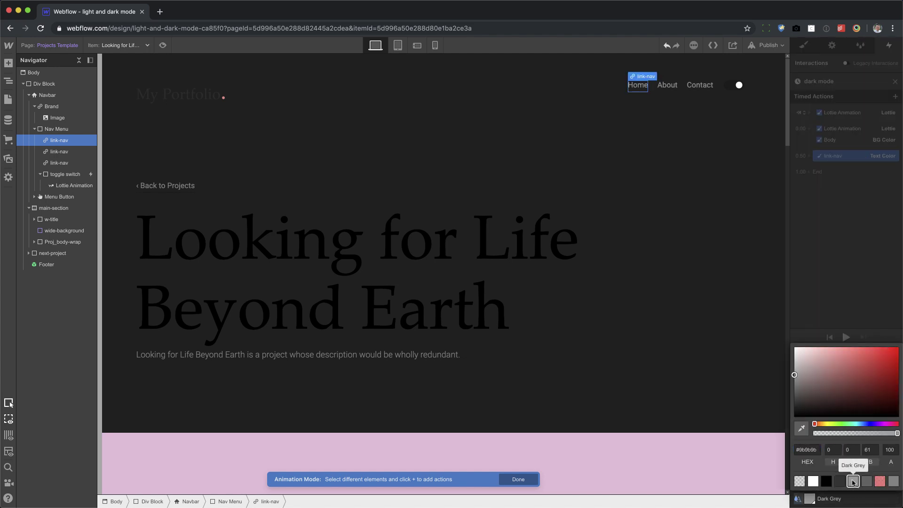
left_click(812, 481)
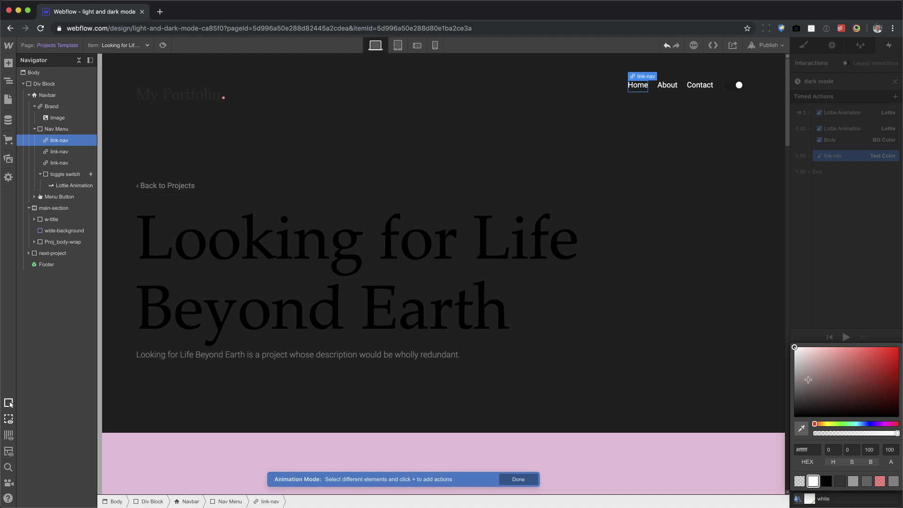
left_click_drag(790, 376, 780, 360)
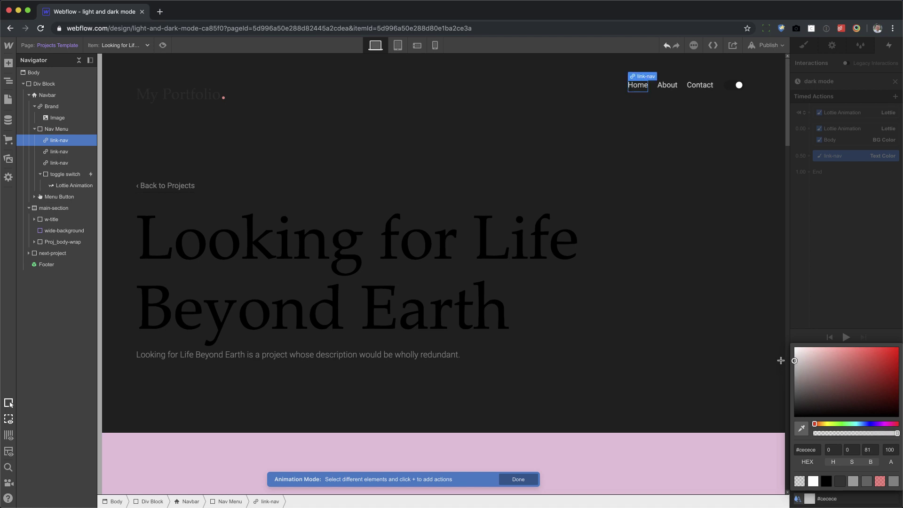
left_click(821, 287)
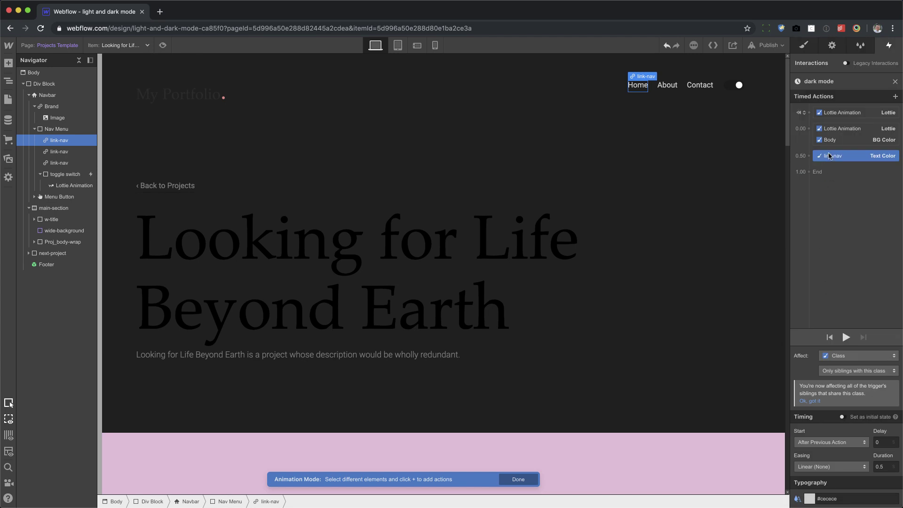
left_click_drag(831, 156, 845, 146)
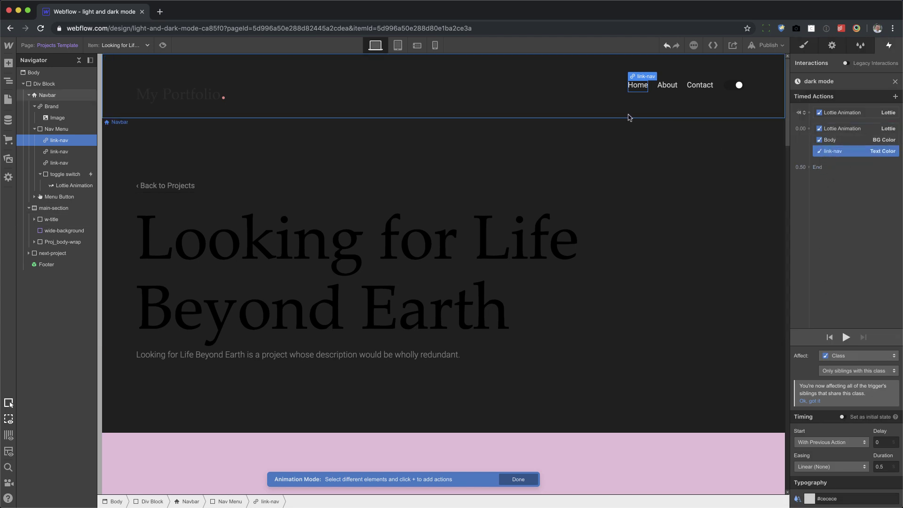
Add a Brand Filter action with Invert at 100, running alongside the earlier actions
left_click(181, 99)
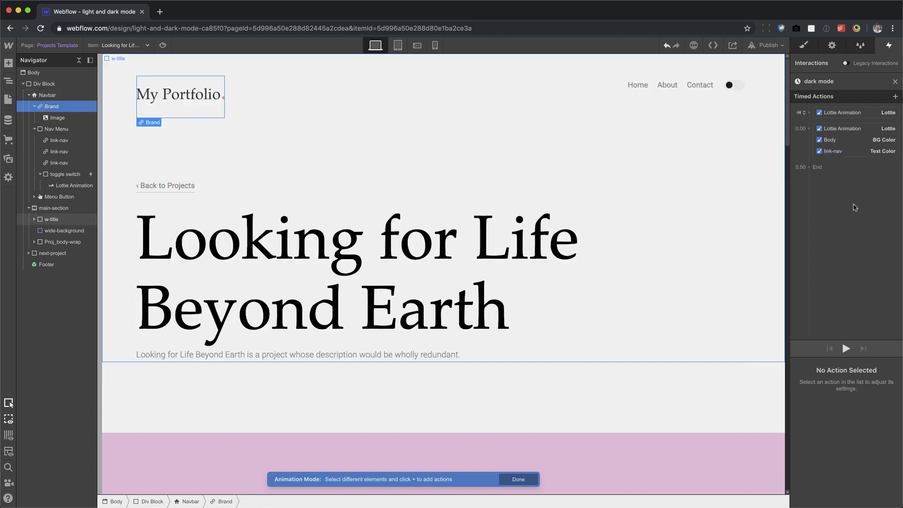
left_click(808, 129)
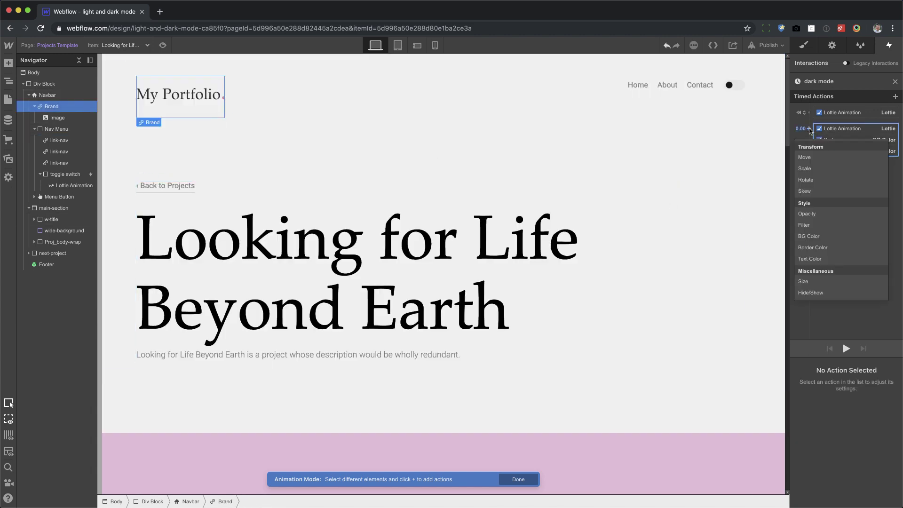
left_click(820, 224)
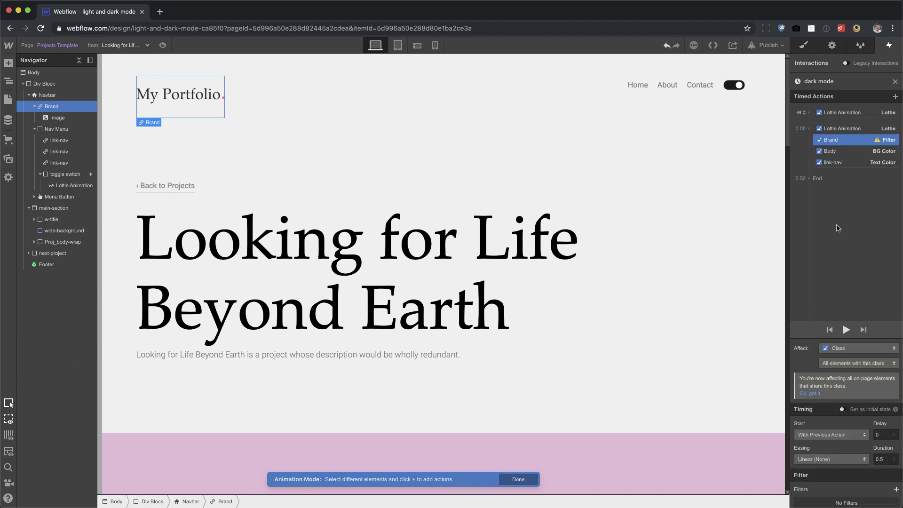
left_click_drag(854, 158, 857, 166)
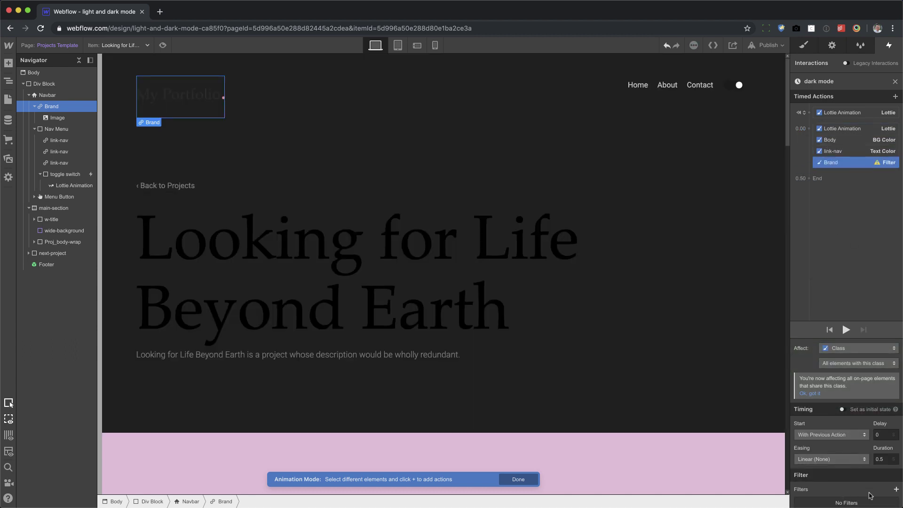
left_click(896, 491)
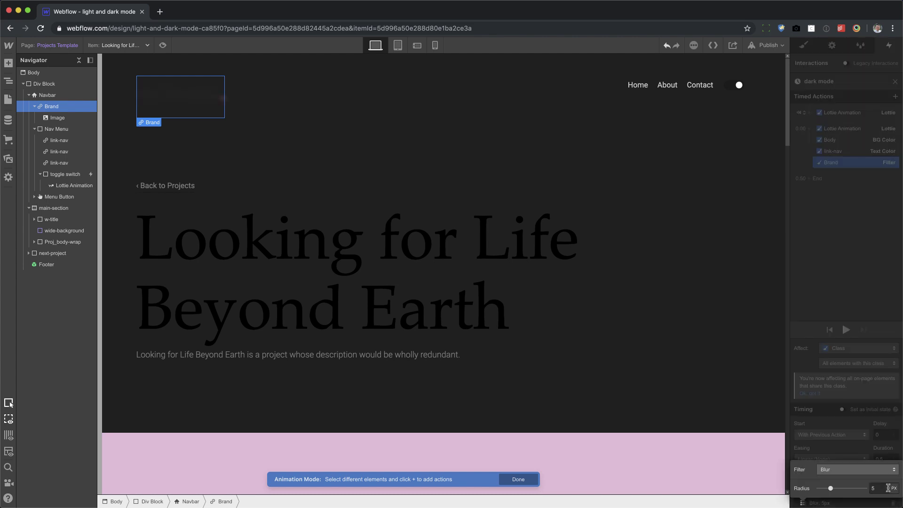
left_click(838, 470)
left_click(841, 489)
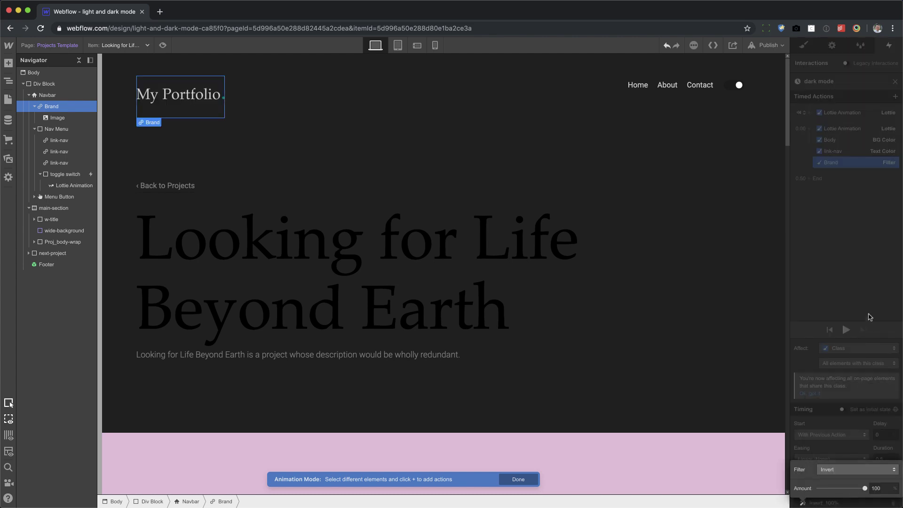
left_click(880, 275)
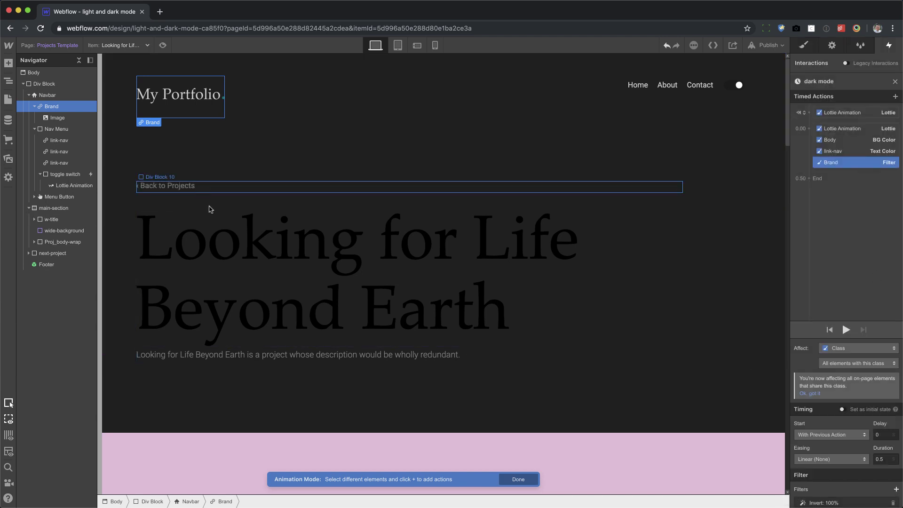
Add a main-h1 Text Color action set to white at the end of the group
left_click(680, 308)
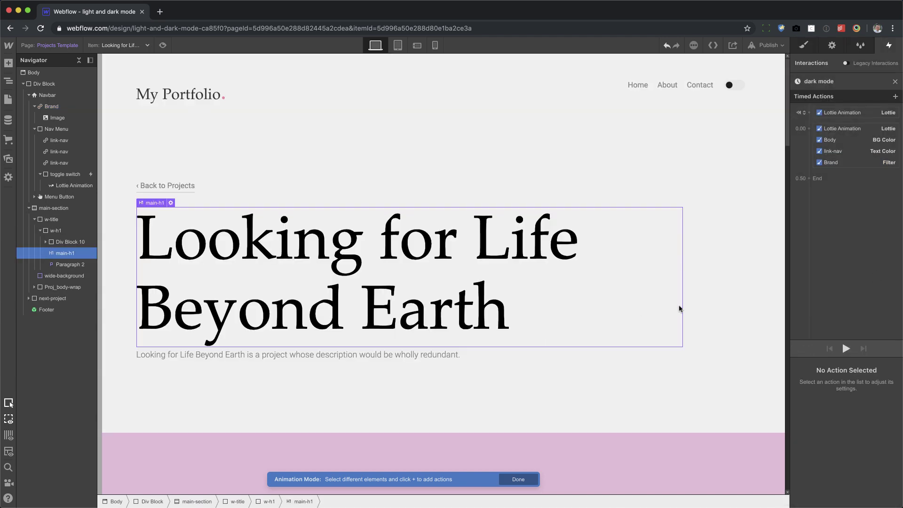
left_click(808, 128)
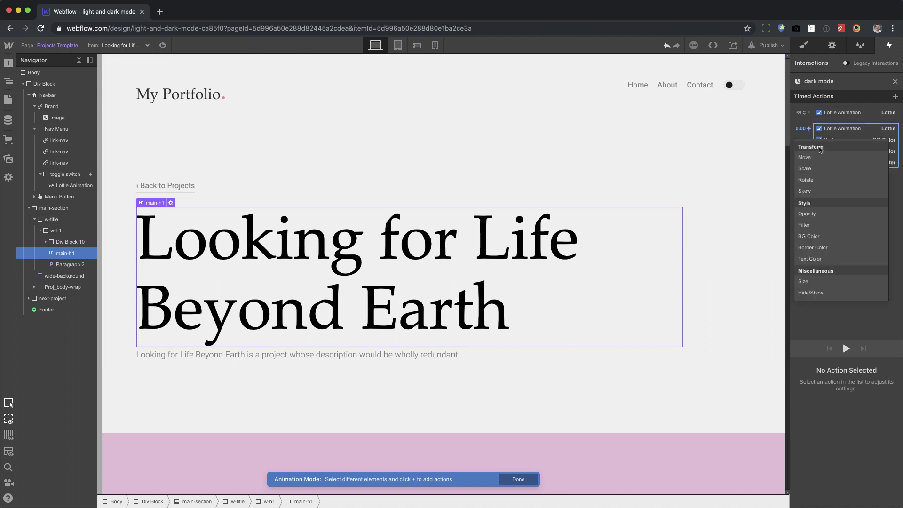
left_click(824, 255)
left_click_drag(851, 140, 855, 175)
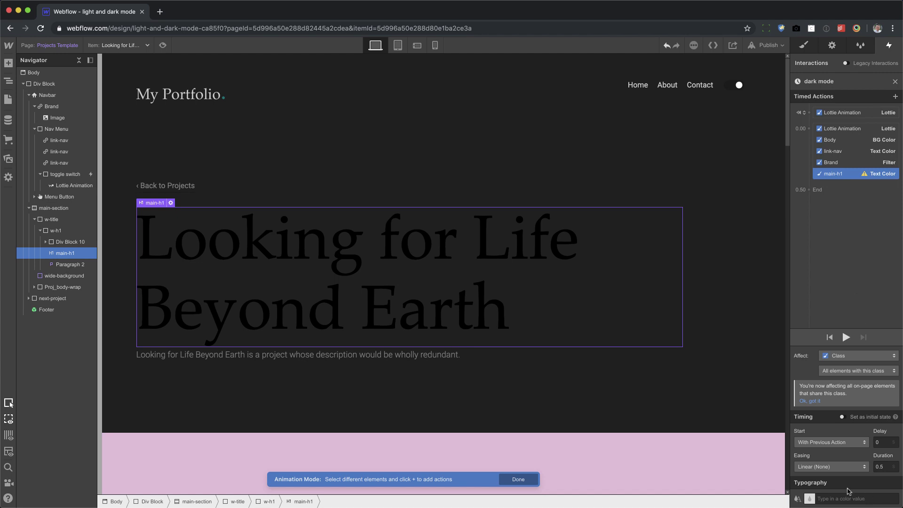
left_click(809, 498)
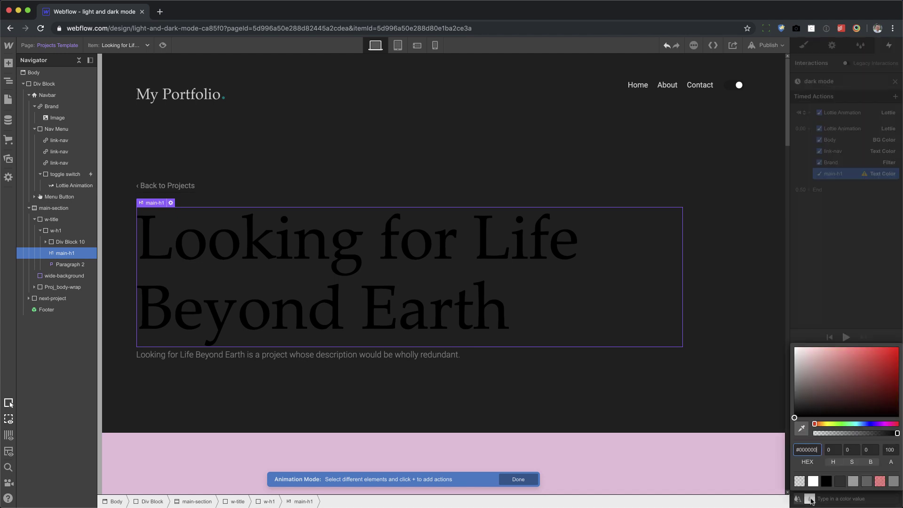
left_click(791, 345)
left_click(844, 243)
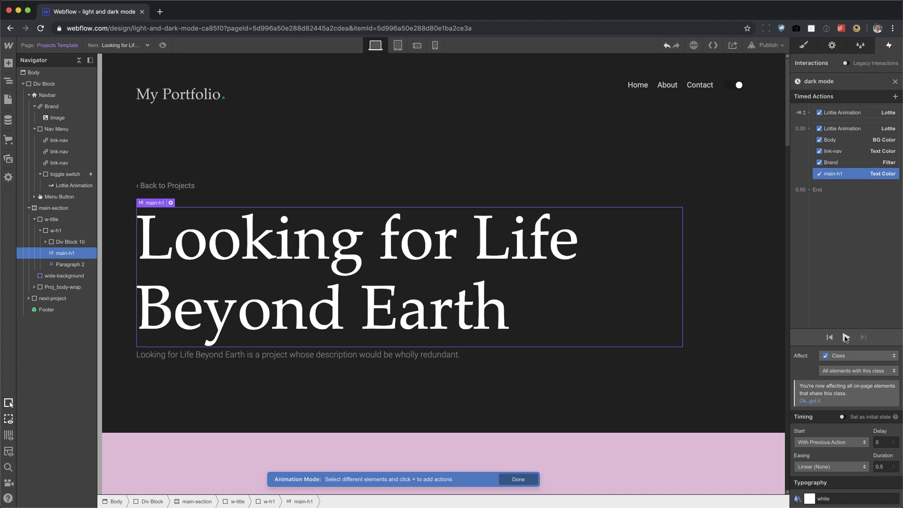
Preview the dark mode animation three times
left_click(845, 337)
left_click(844, 337)
left_click(845, 337)
Add a Paragraph 2 Text Color action at the timeline's end, set to #bebebe
left_click(471, 358)
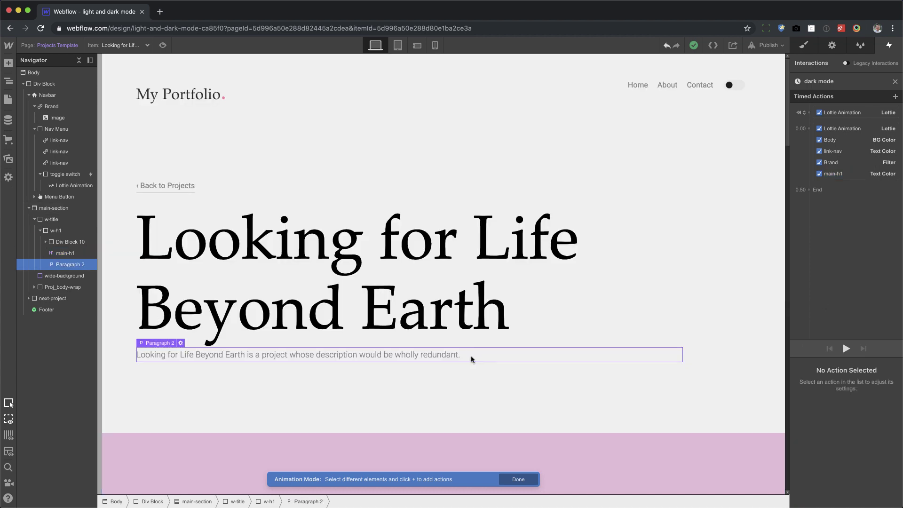
left_click(808, 128)
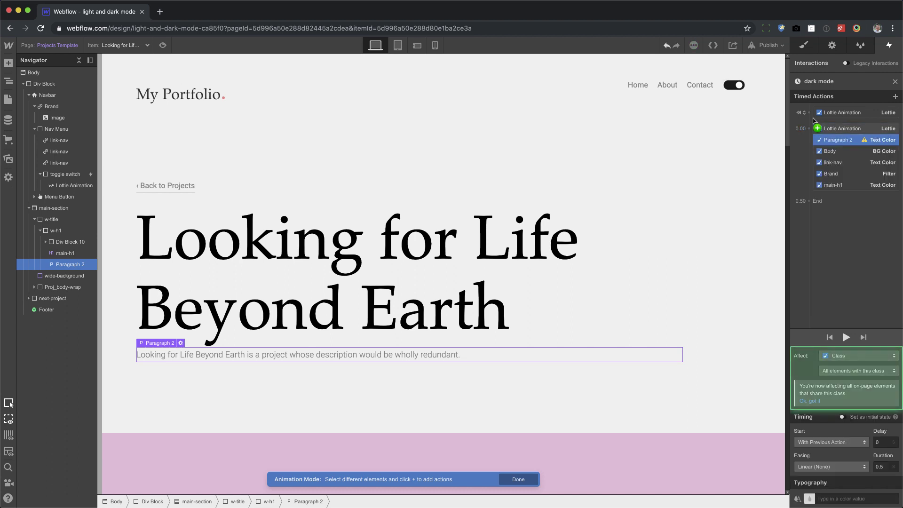
left_click(823, 259)
left_click_drag(833, 142, 850, 187)
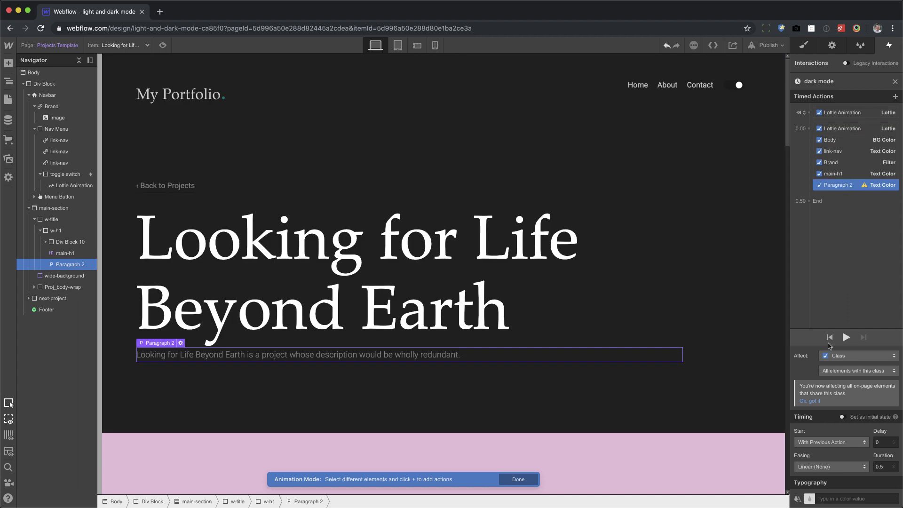
left_click(809, 499)
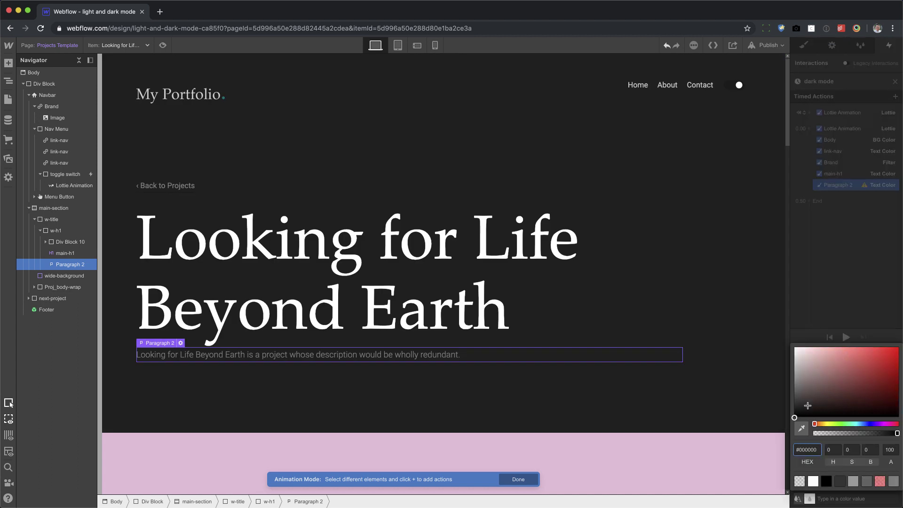
mouse_move(808, 404)
left_mouse_down()
mouse_move(783, 363)
mouse_move(795, 362)
left_mouse_up()
left_click(652, 310)
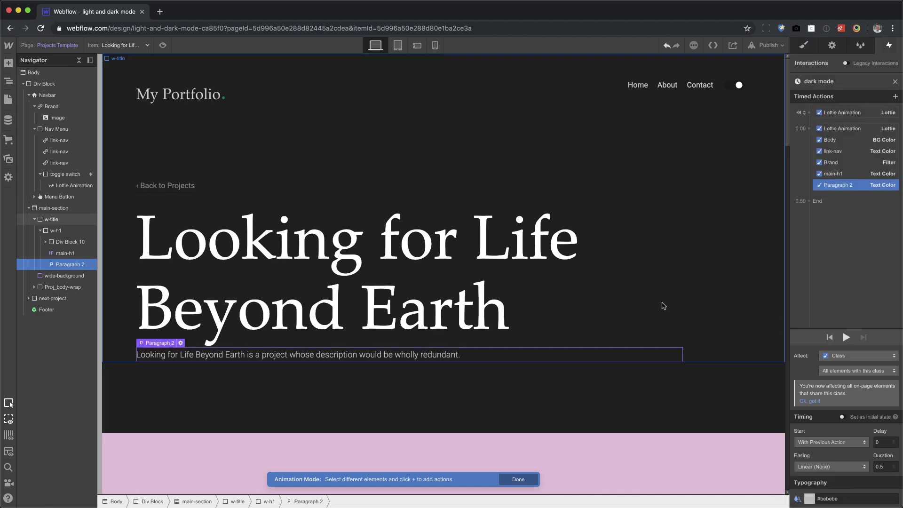
scroll(652, 310, "down", 15)
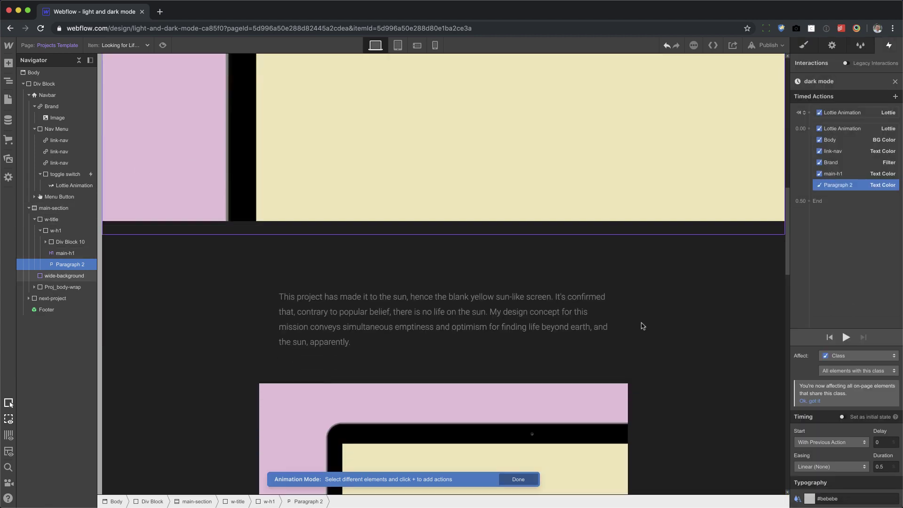
scroll(643, 325, "down", 4)
scroll(642, 323, "up", 1)
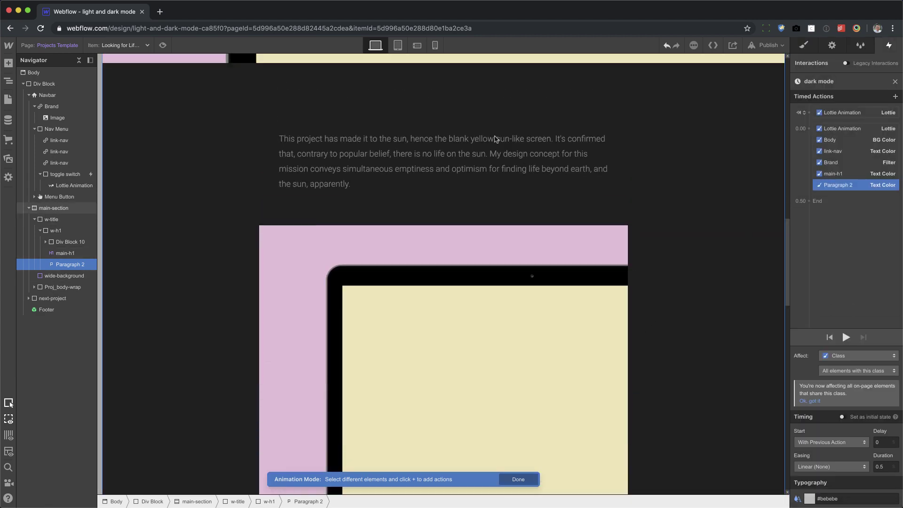
Add a Proj_body Text Color action at the end of the timeline, set to white
left_click(419, 163)
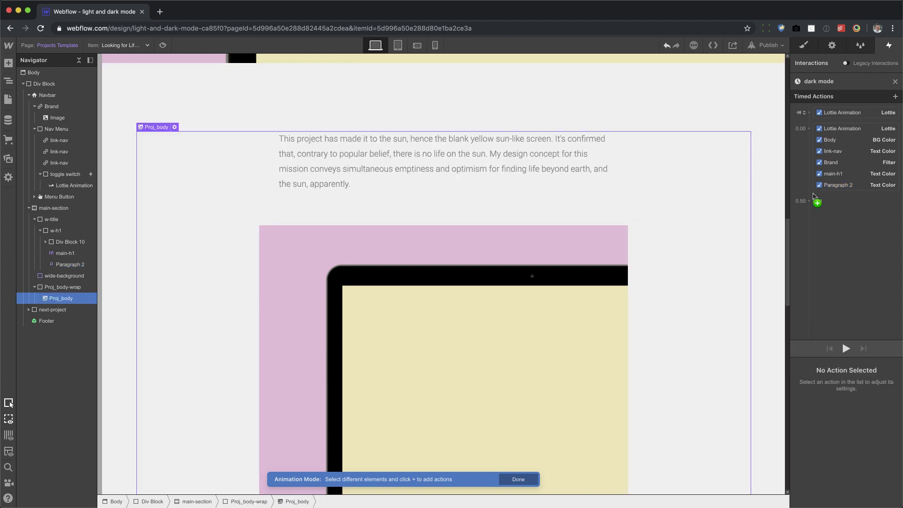
left_click(808, 128)
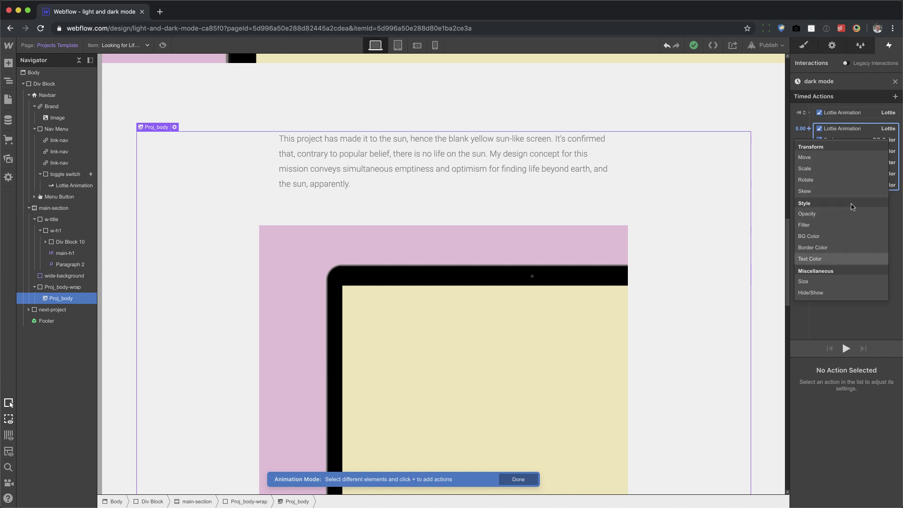
left_click(827, 258)
left_click_drag(845, 142, 861, 209)
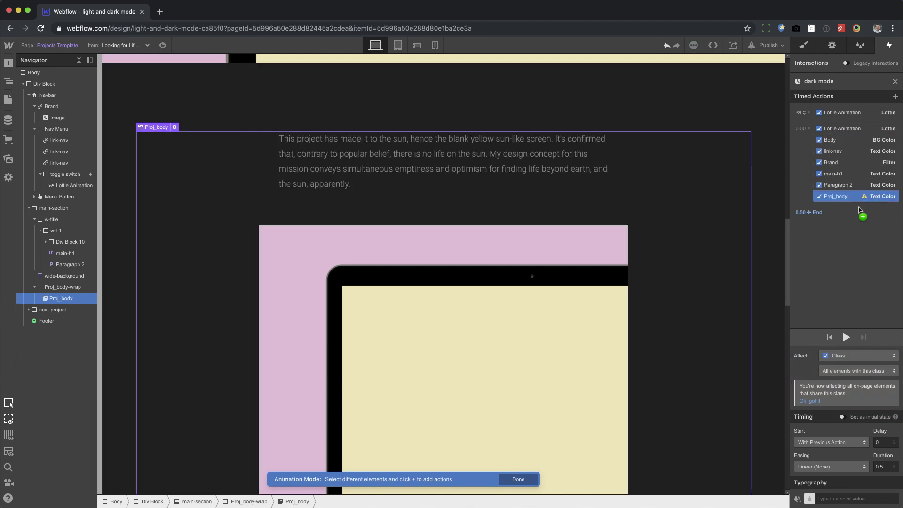
left_click(809, 499)
left_click_drag(820, 396, 759, 326)
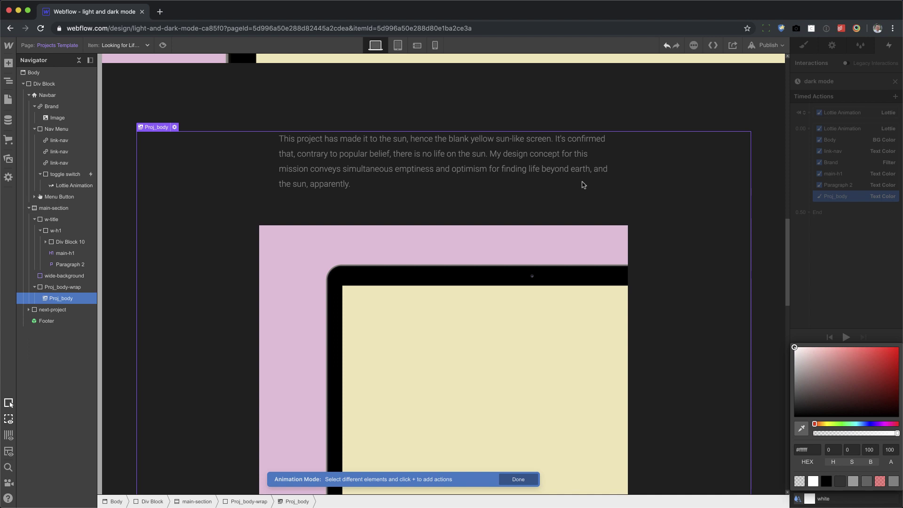
left_click(843, 304)
scroll(595, 343, "down", 2)
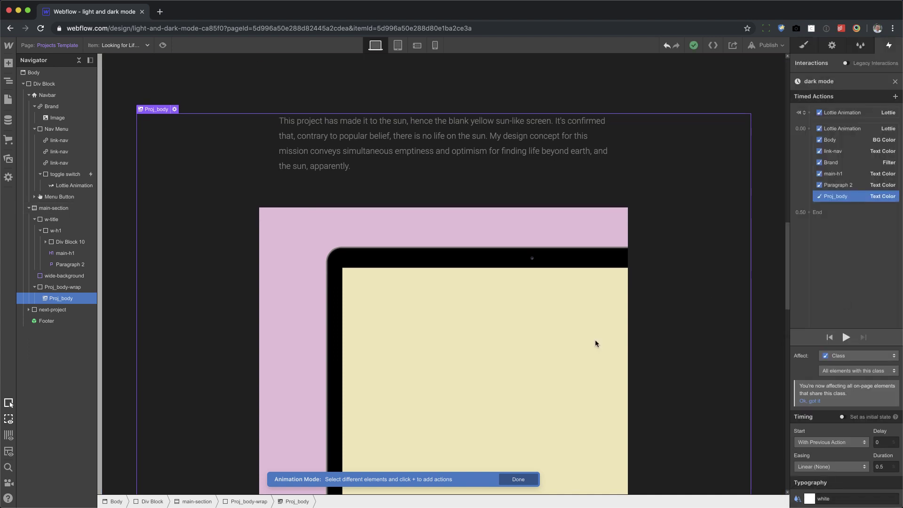
scroll(595, 343, "down", 10)
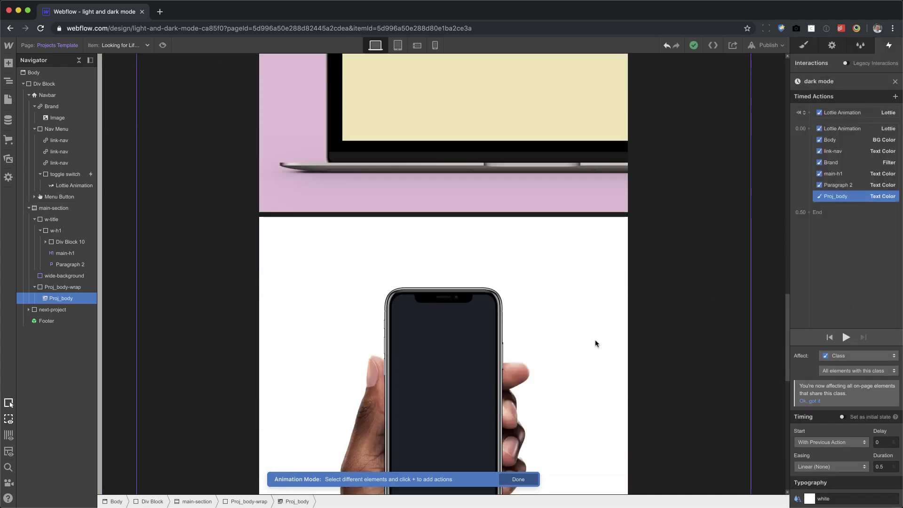
scroll(595, 344, "up", 5)
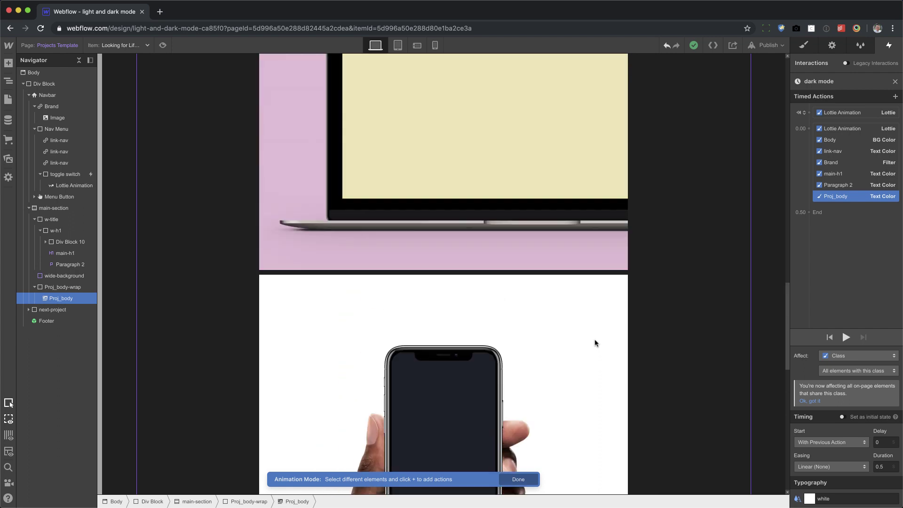
scroll(595, 343, "down", 12)
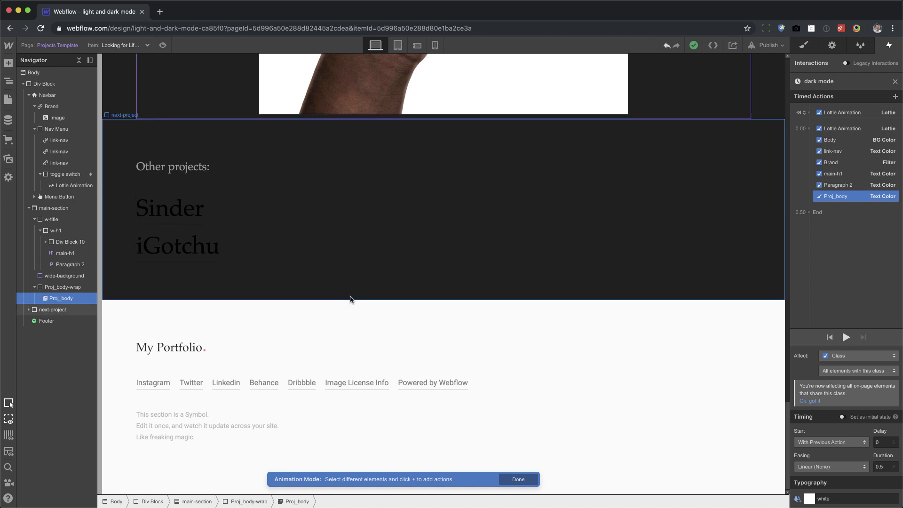
scroll(350, 297, "up", 10)
scroll(350, 298, "up", 9)
scroll(350, 297, "down", 6)
scroll(350, 299, "up", 3)
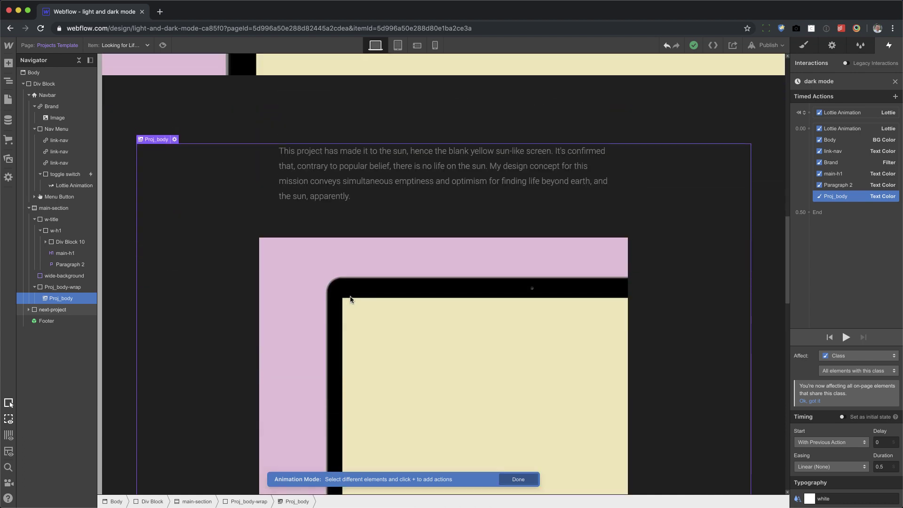
scroll(371, 331, "down", 20)
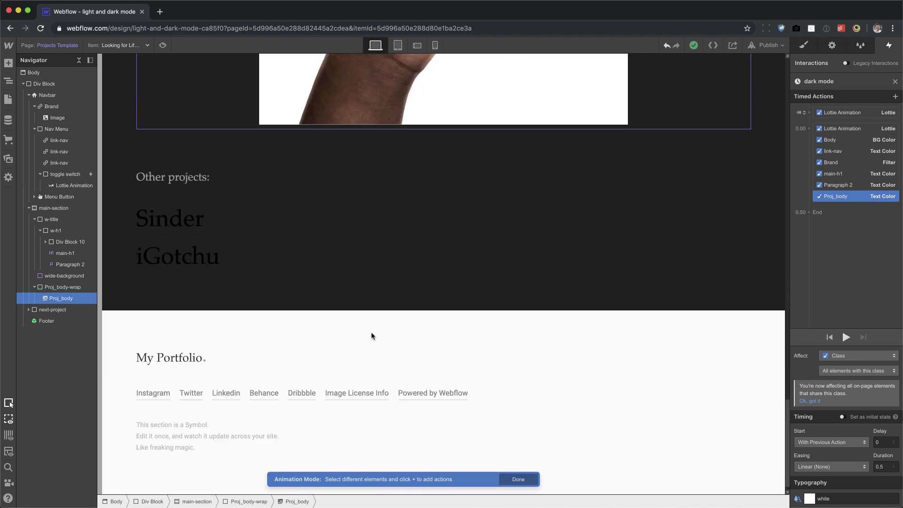
Add a big-link Text Color action for the Sinder link at the end, set to white
left_click(227, 226)
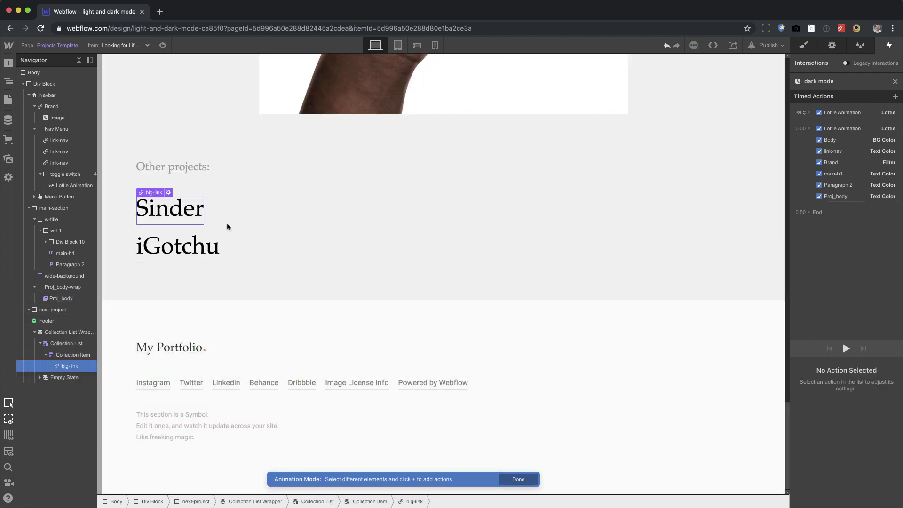
left_click(809, 129)
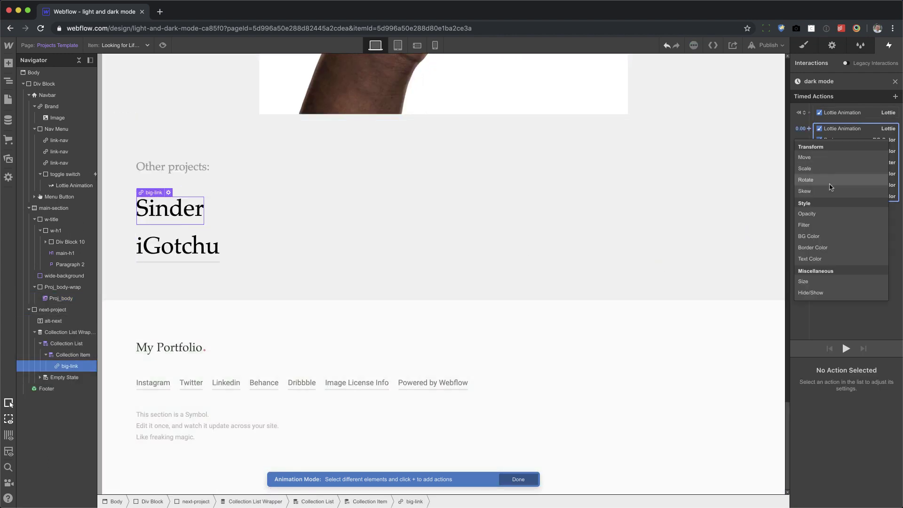
left_click(831, 259)
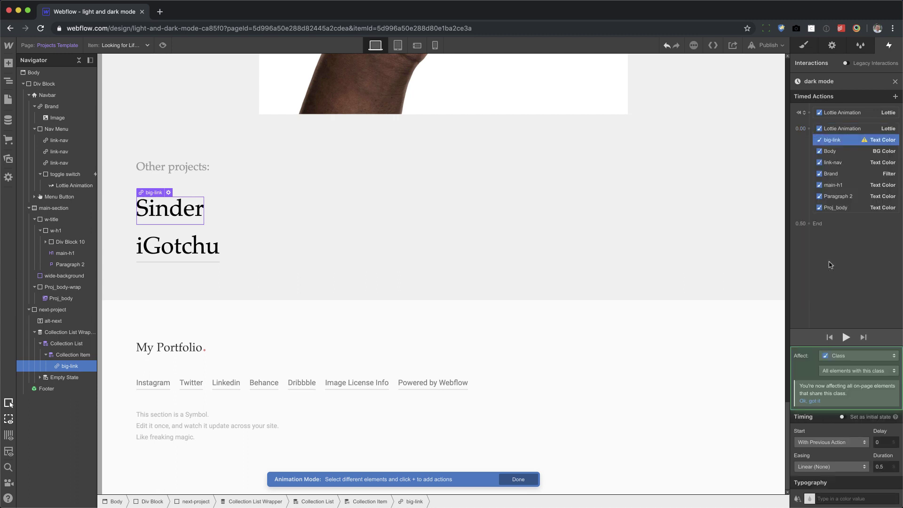
left_click_drag(842, 140, 848, 216)
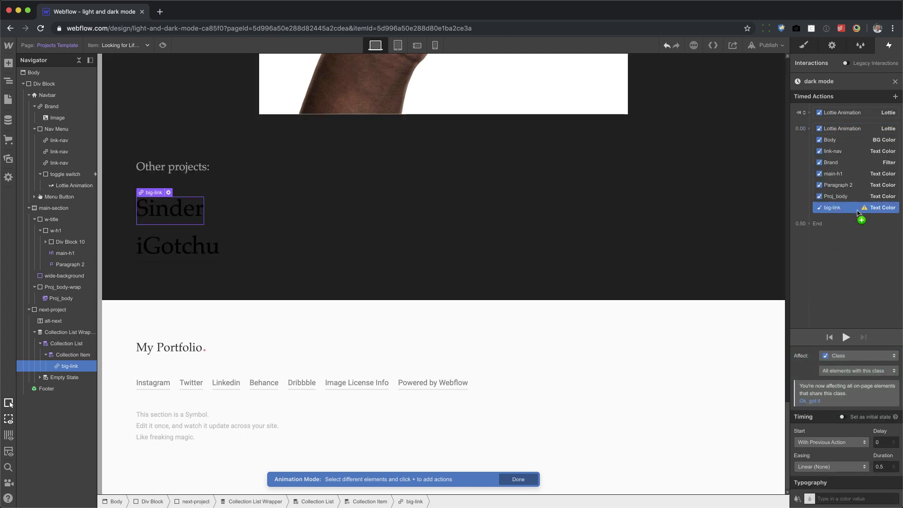
left_click(809, 498)
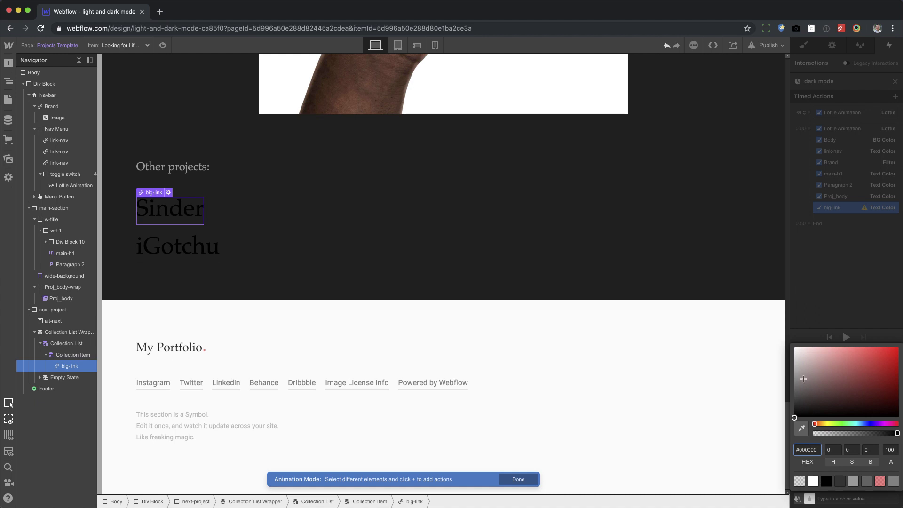
left_click(818, 284)
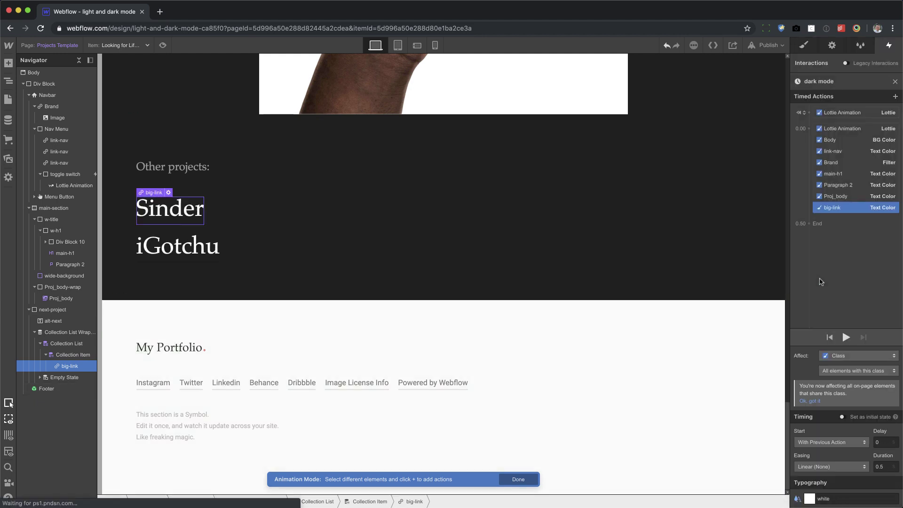
Edit the footer symbol and add a logo-footer Filter action with Invert at 100, placed last
double_click(591, 345)
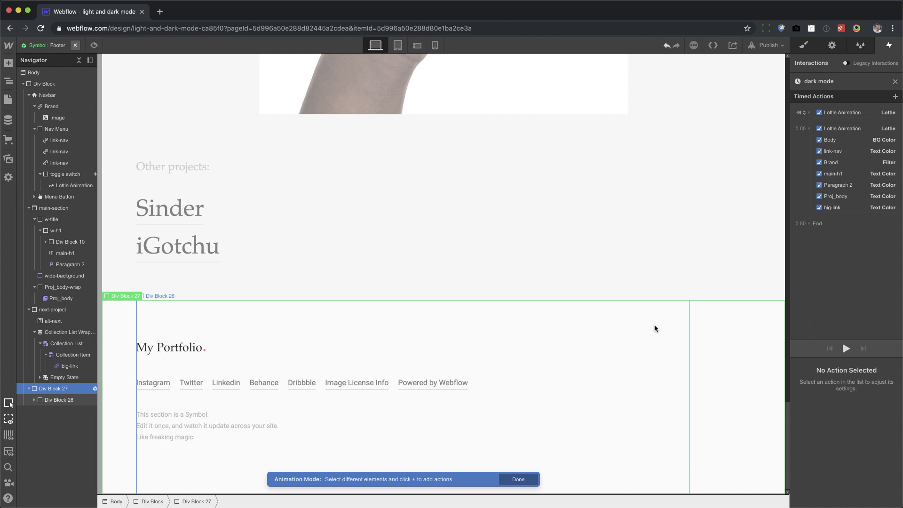
left_click(146, 384)
left_click(192, 353)
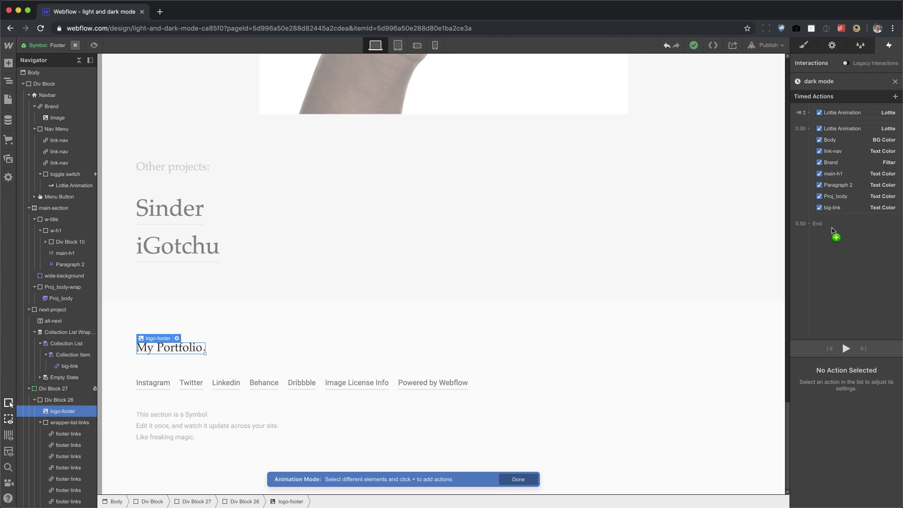
left_click(817, 138)
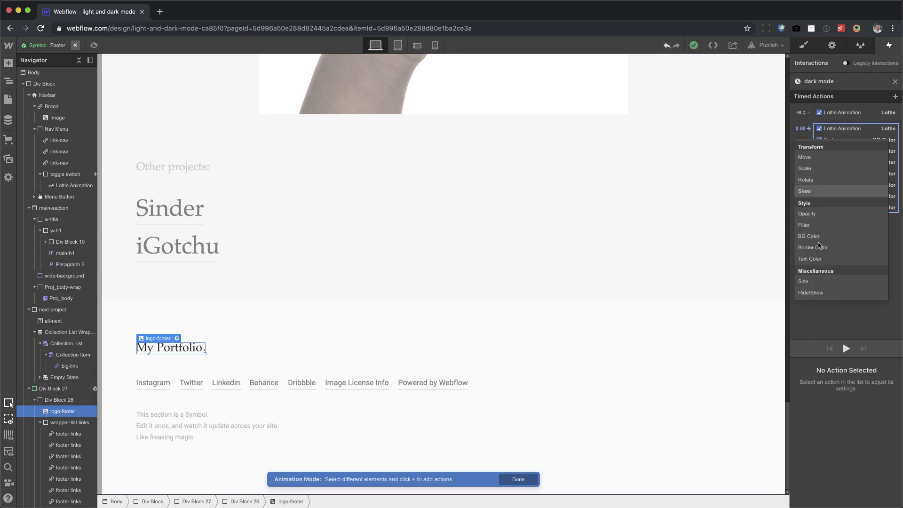
left_click(815, 227)
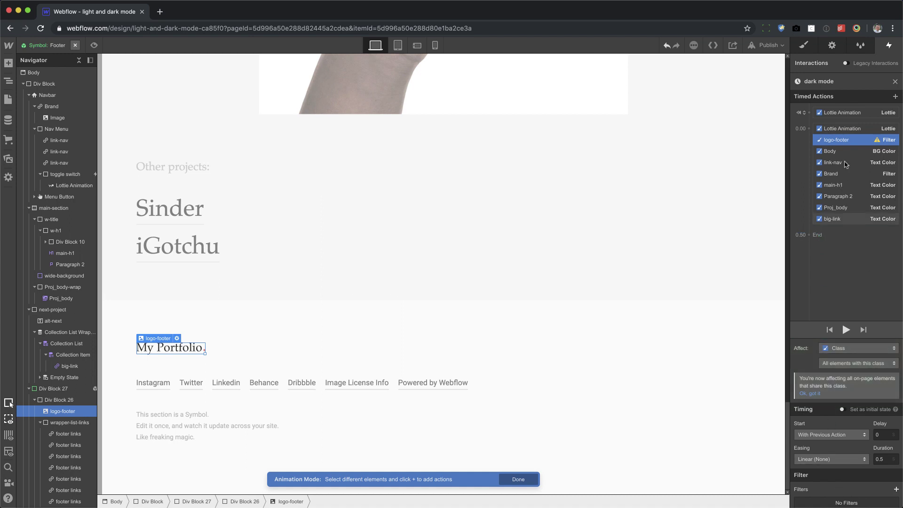
left_click_drag(851, 141, 857, 216)
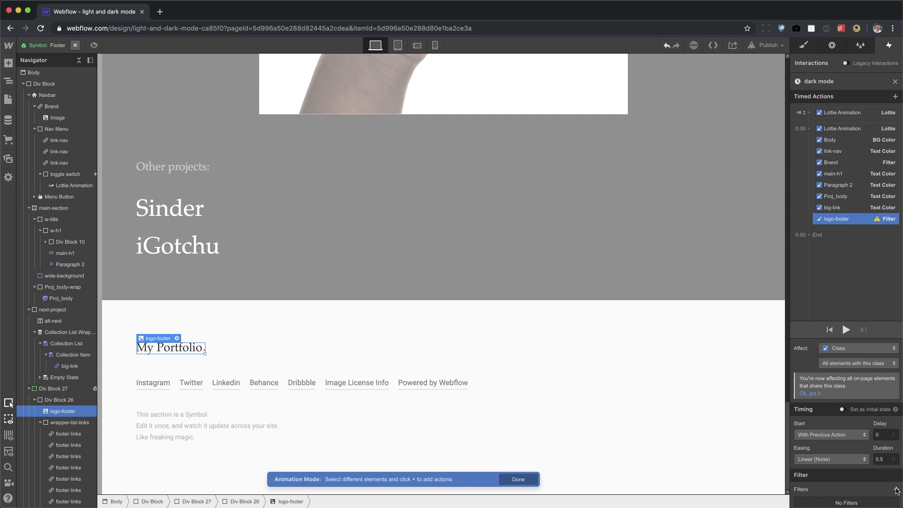
left_click(896, 489)
left_click(843, 470)
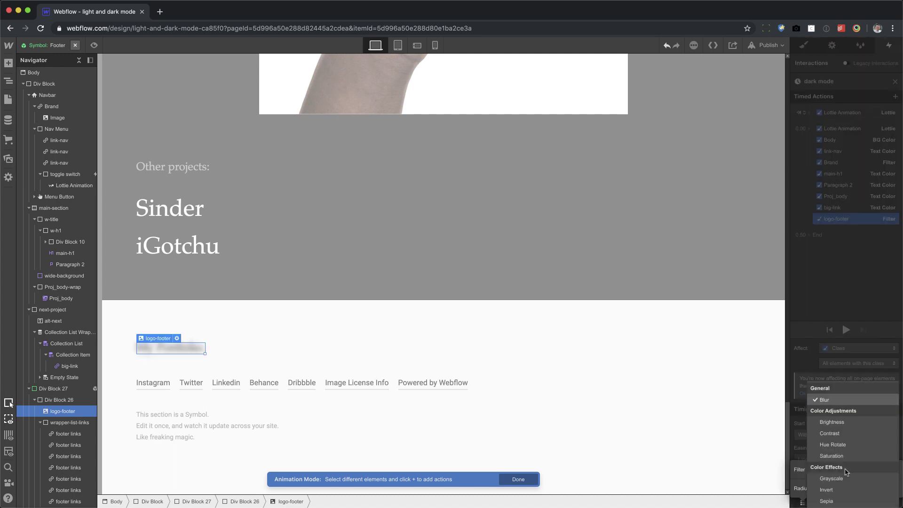
left_click(860, 477)
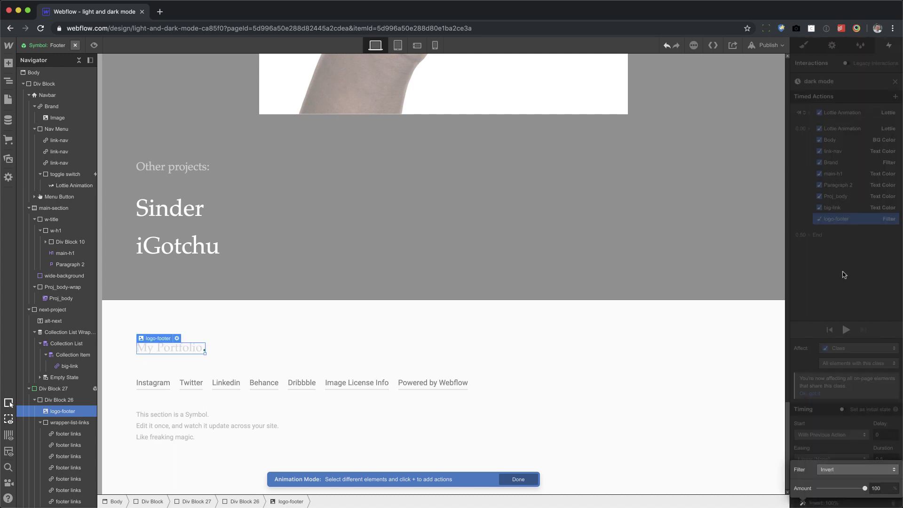
key("Escape")
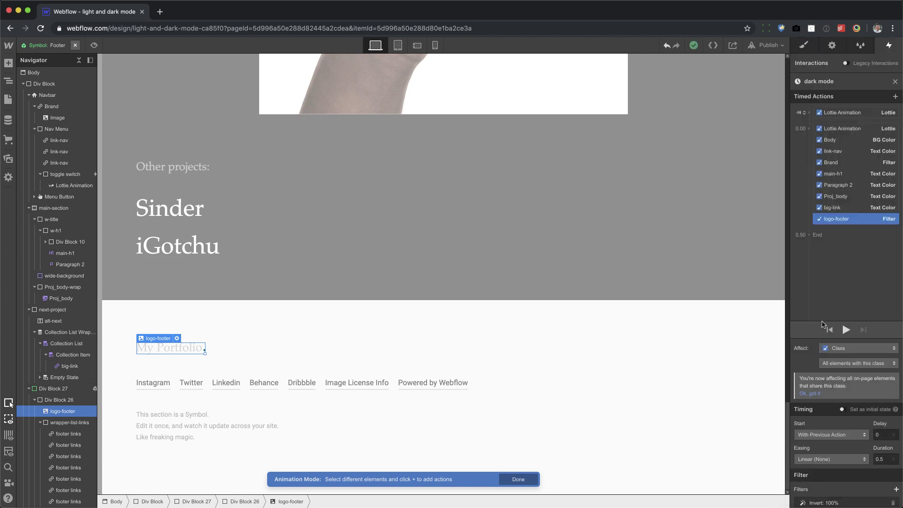
left_click(751, 317)
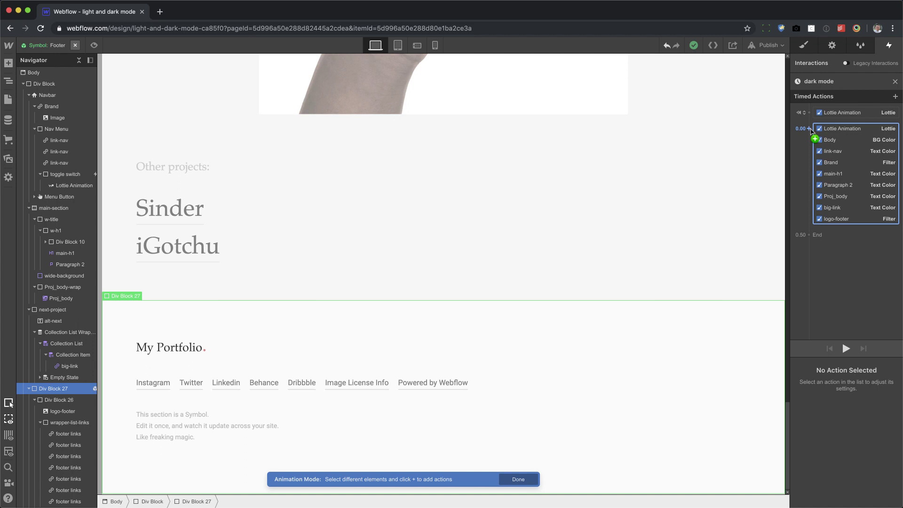
Add a Div Block 27 BG Color action at the end of dark mode, set to #f1f1f1
left_click(808, 129)
left_click(809, 236)
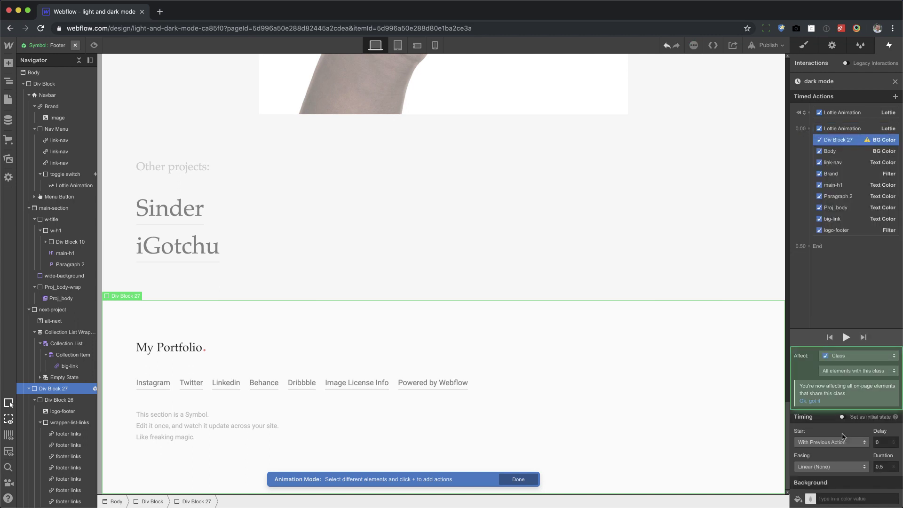
left_click_drag(849, 141, 856, 232)
left_click(809, 498)
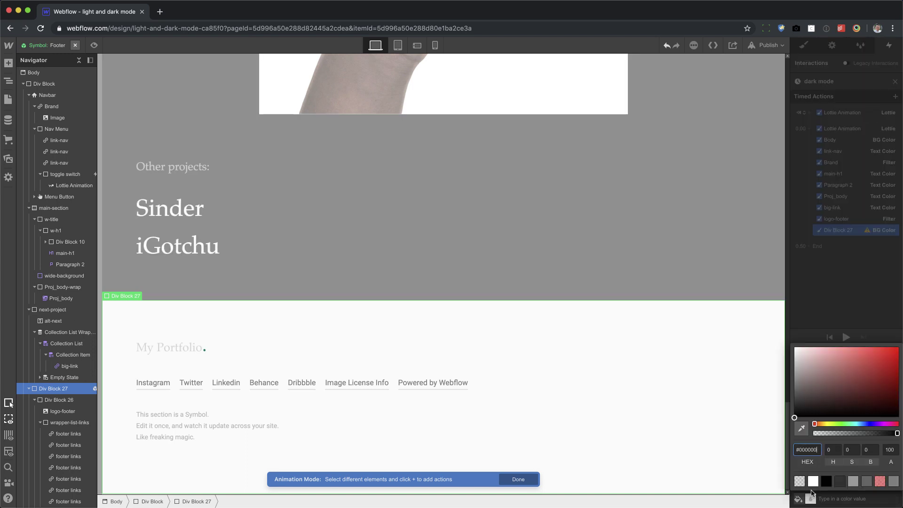
left_click_drag(803, 397, 794, 399)
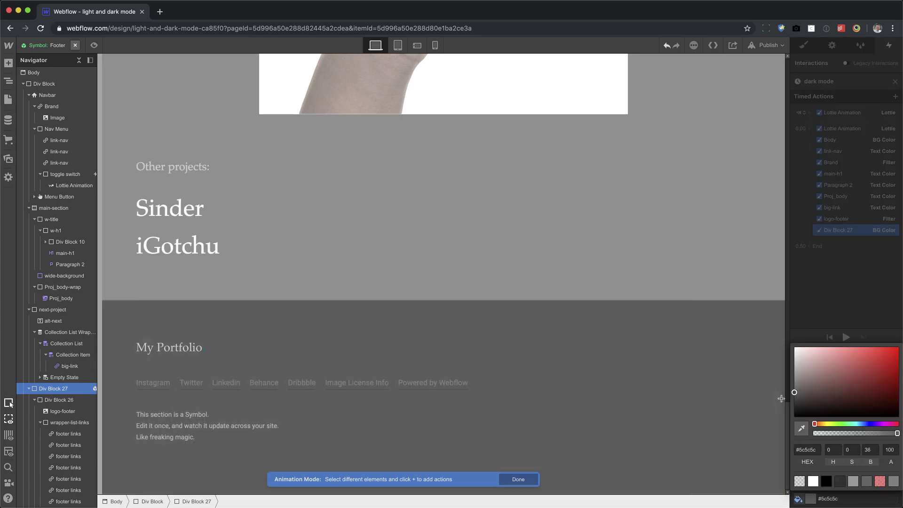
left_click(806, 450)
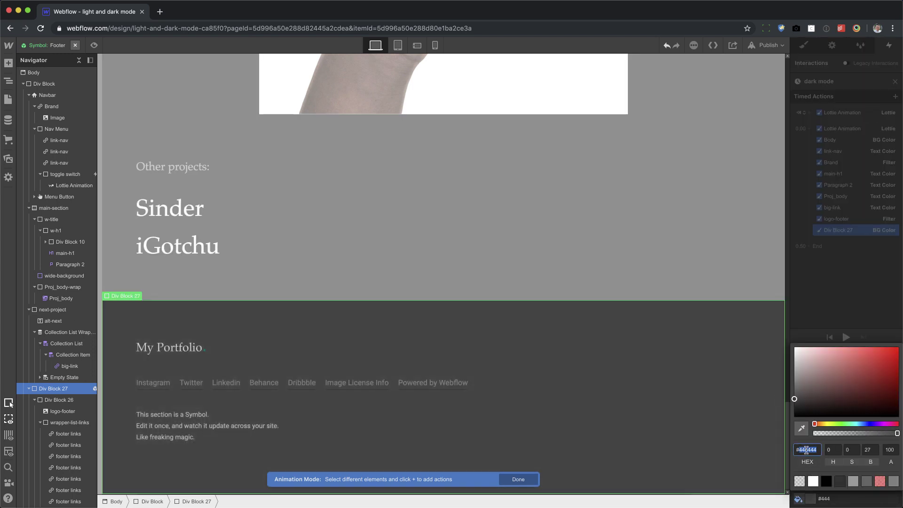
type("f1f1f1")
key("Return")
left_click(834, 293)
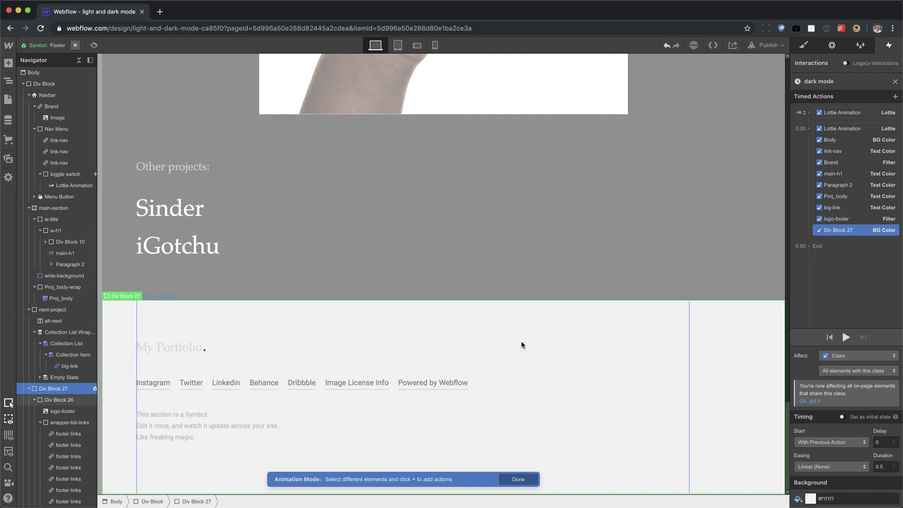
double_click(741, 294)
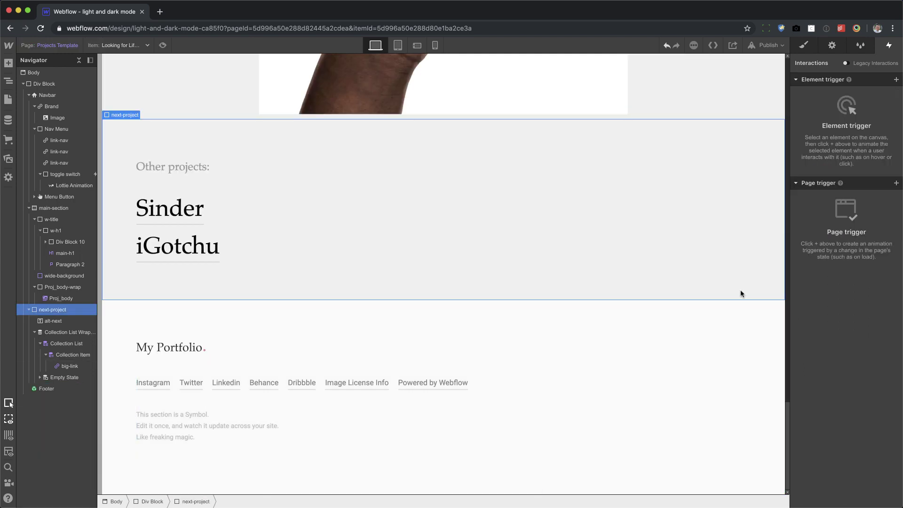
left_click(64, 173)
scroll(277, 340, "down", 15)
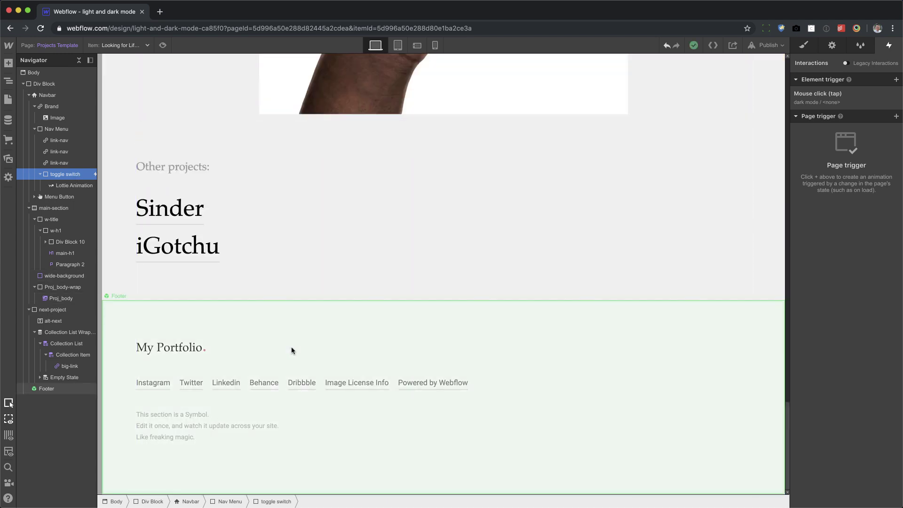
left_click(814, 103)
scroll(855, 364, "down", 10)
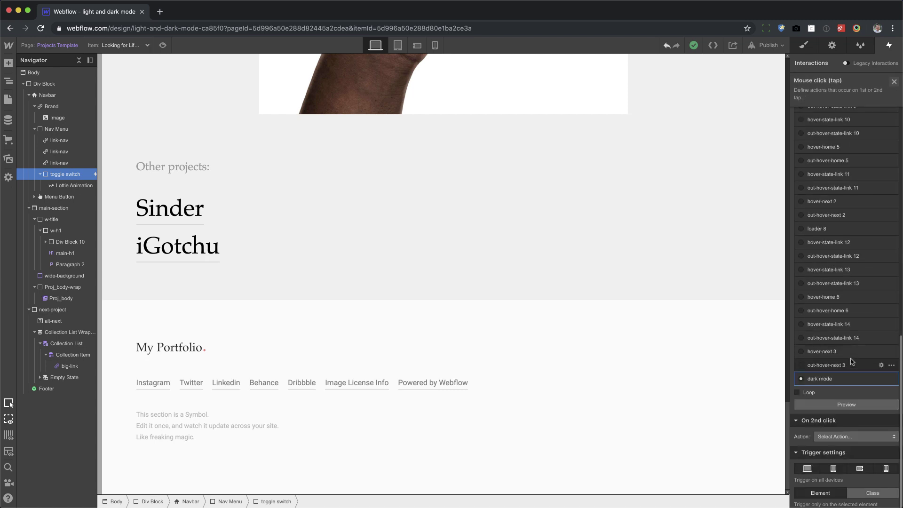
left_click(833, 404)
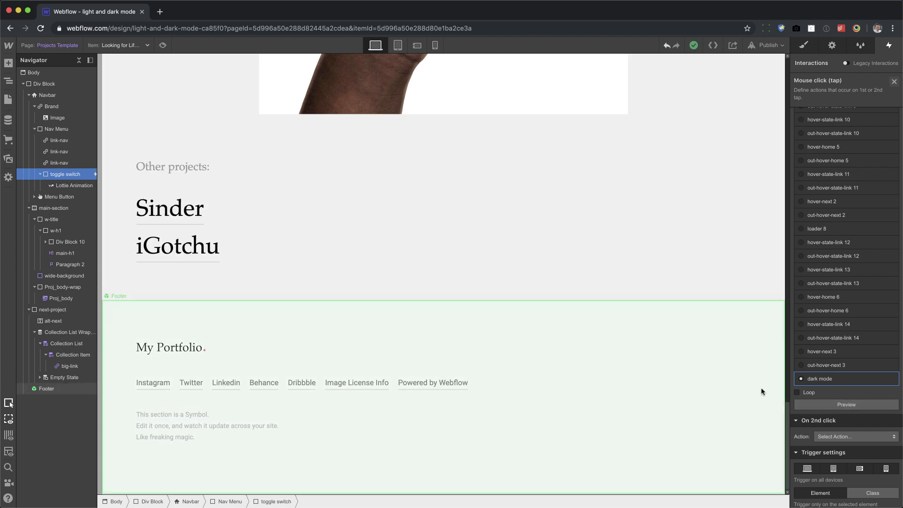
left_click(841, 379)
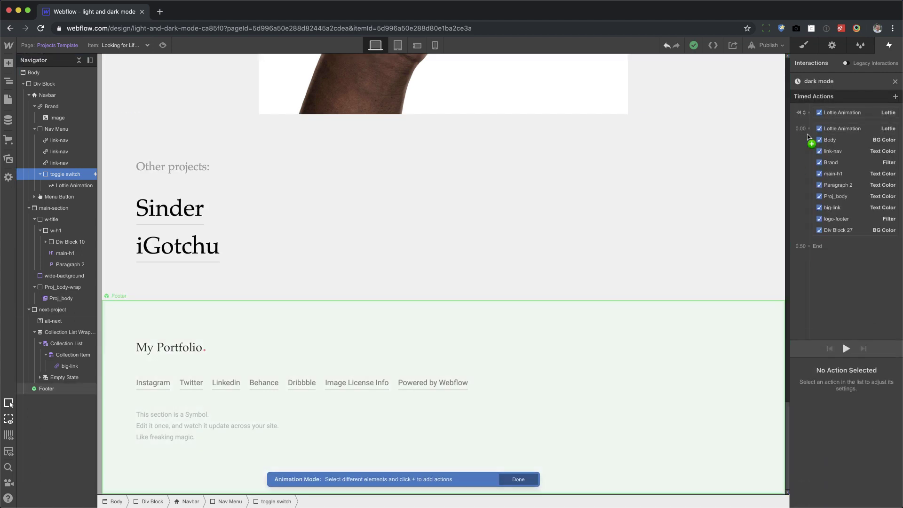
double_click(551, 405)
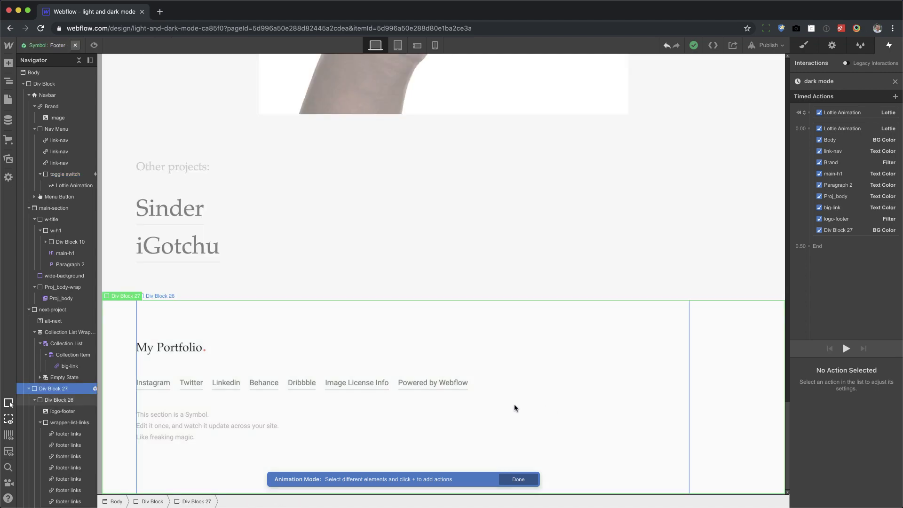
left_click(432, 382)
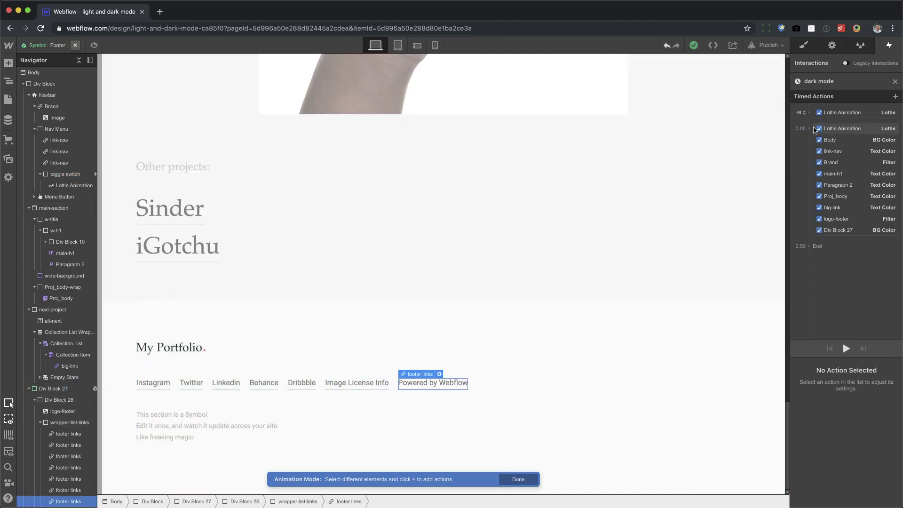
left_click(810, 129)
left_click(809, 128)
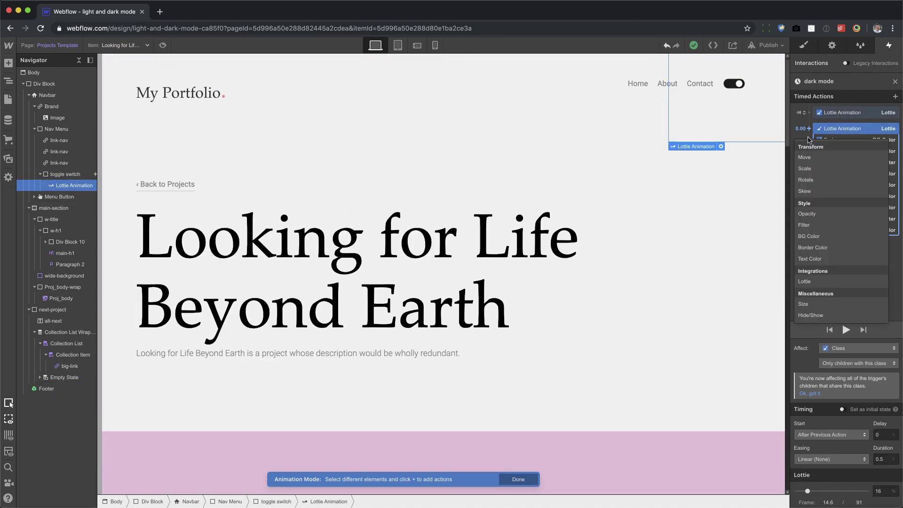
left_click(630, 346)
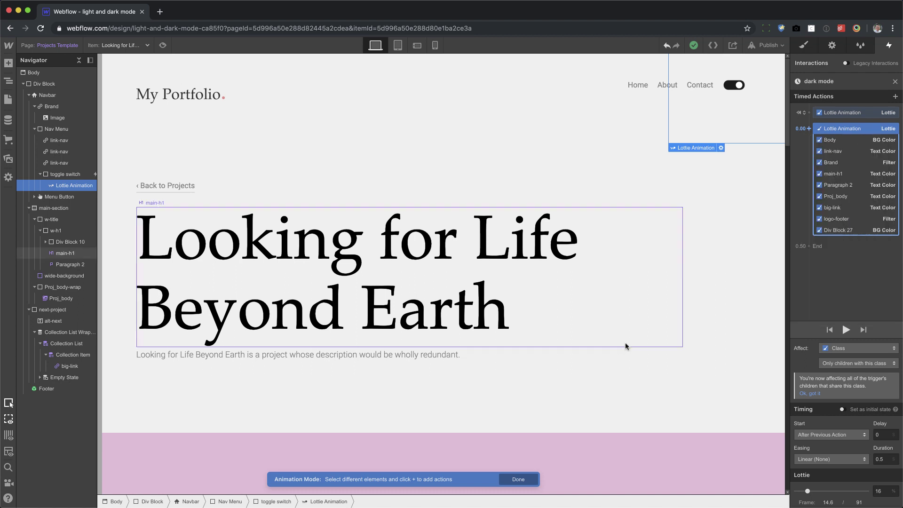
scroll(644, 350, "down", 15)
double_click(47, 389)
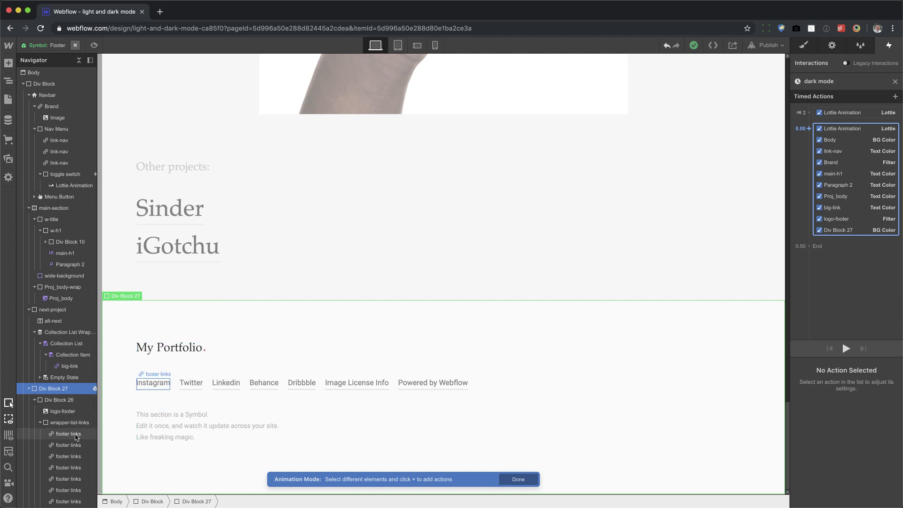
Add a footer links Text Color action at the timeline's end, set to white
left_click(66, 433)
left_click(809, 129)
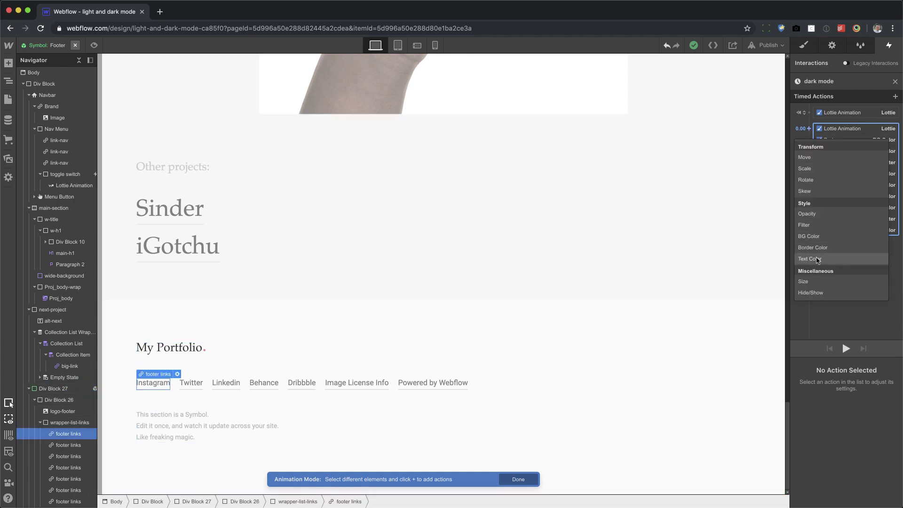
left_click(816, 258)
left_click_drag(851, 237, 852, 242)
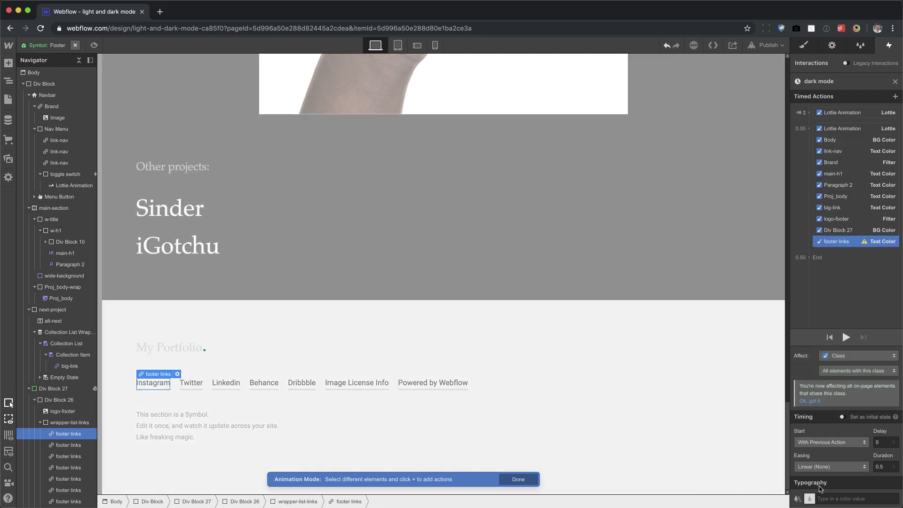
left_click(810, 498)
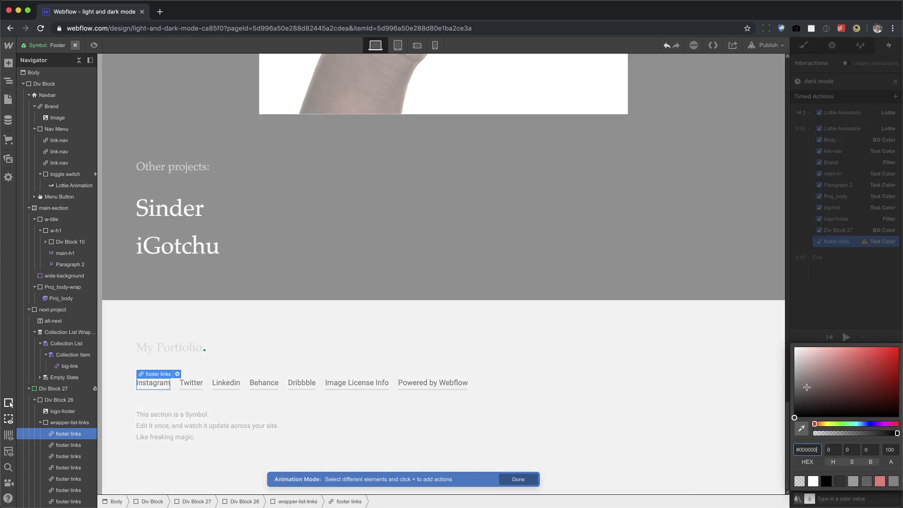
left_click(812, 480)
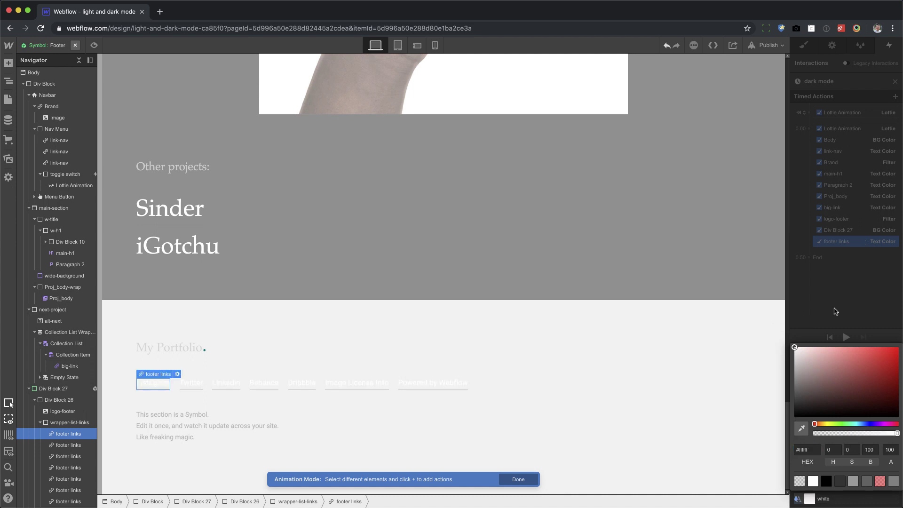
left_click(846, 310)
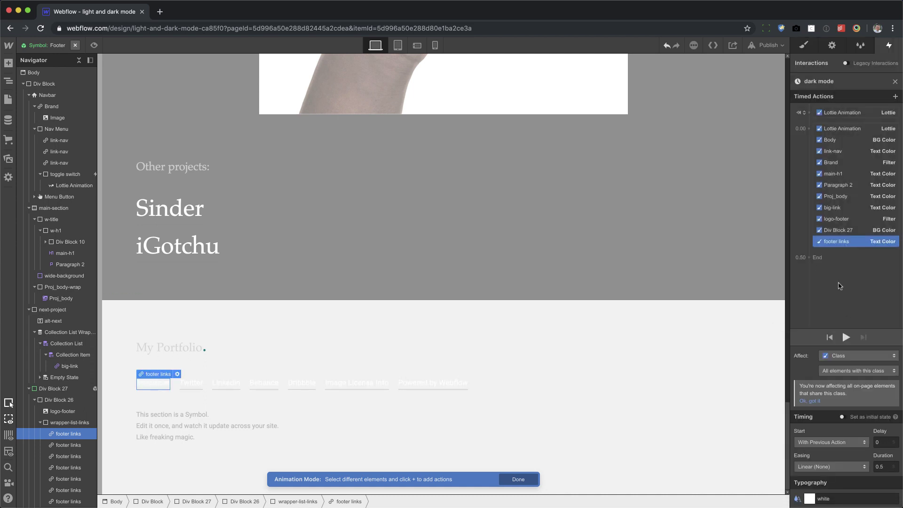
Add a footer links Border Color action after it, also set to white
left_click(809, 129)
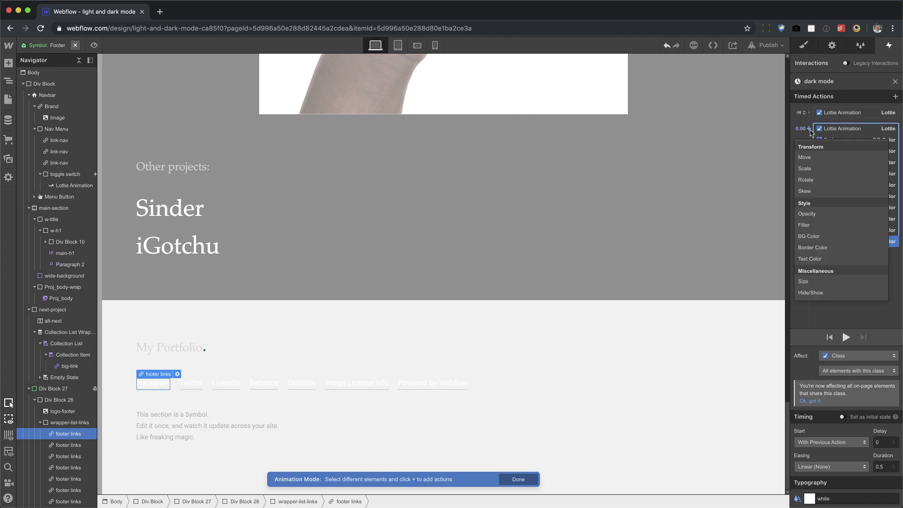
left_click(823, 248)
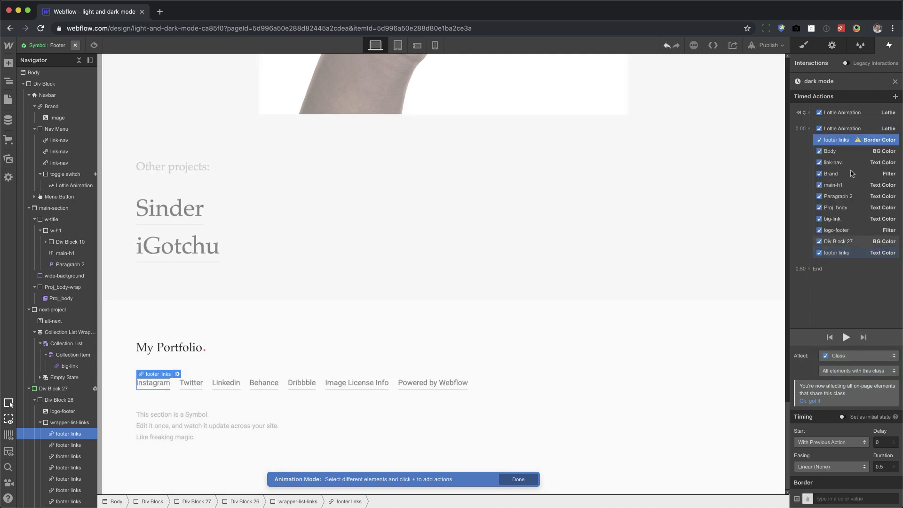
left_click_drag(856, 215, 860, 254)
left_click(807, 498)
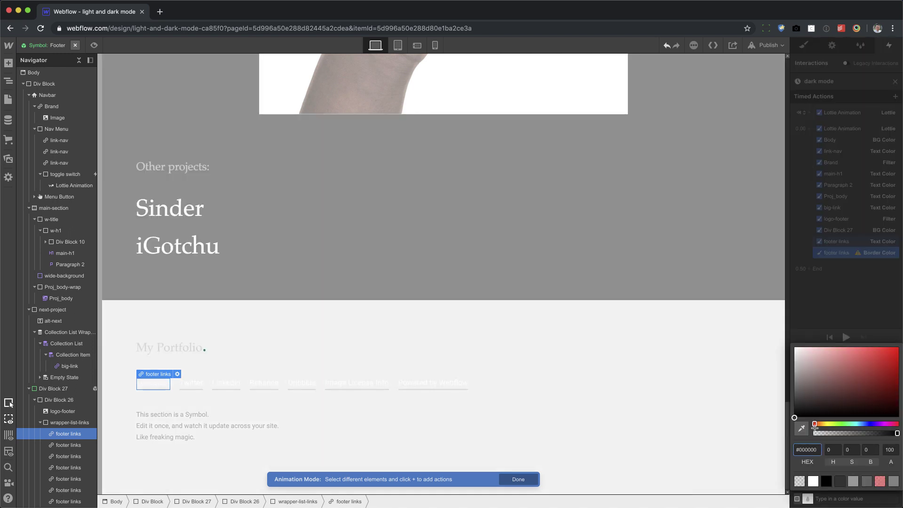
left_click_drag(802, 389, 768, 318)
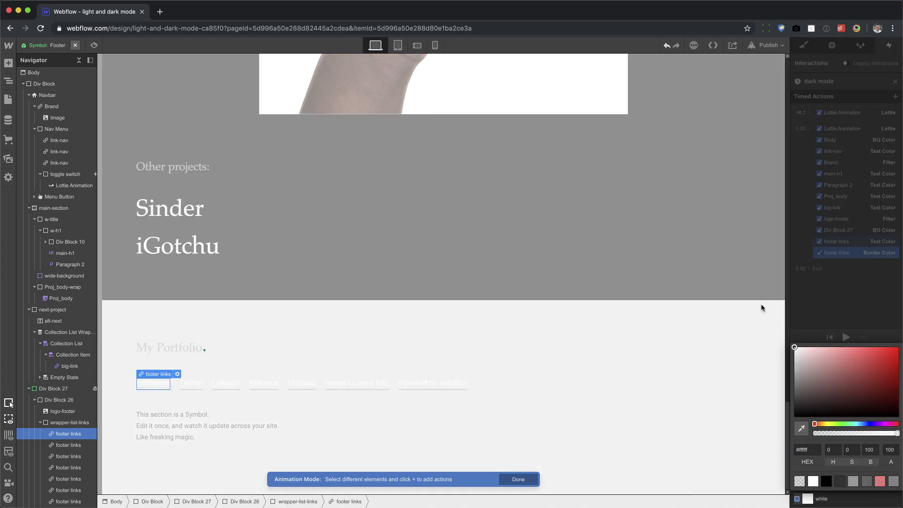
left_click(838, 314)
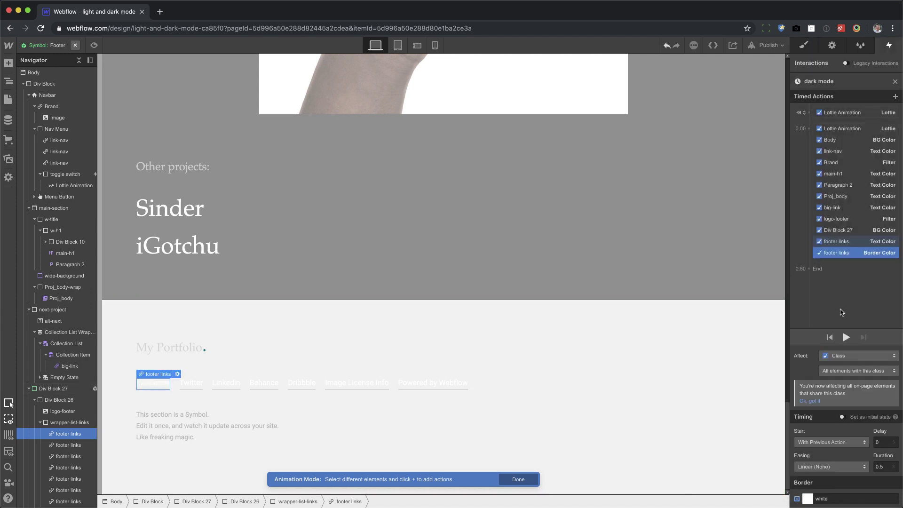
left_click(448, 386)
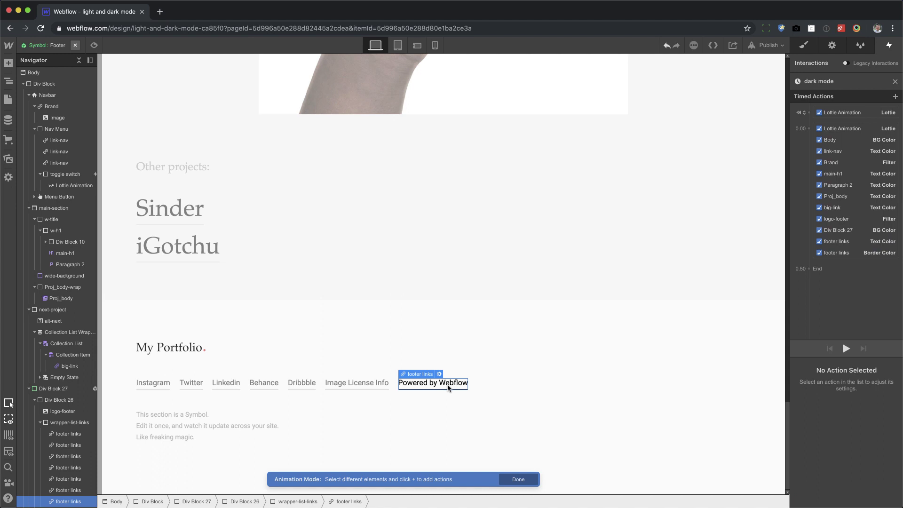
Add a white small-p Text Color action and move it to the bottom of the dark mode list
left_click(178, 421)
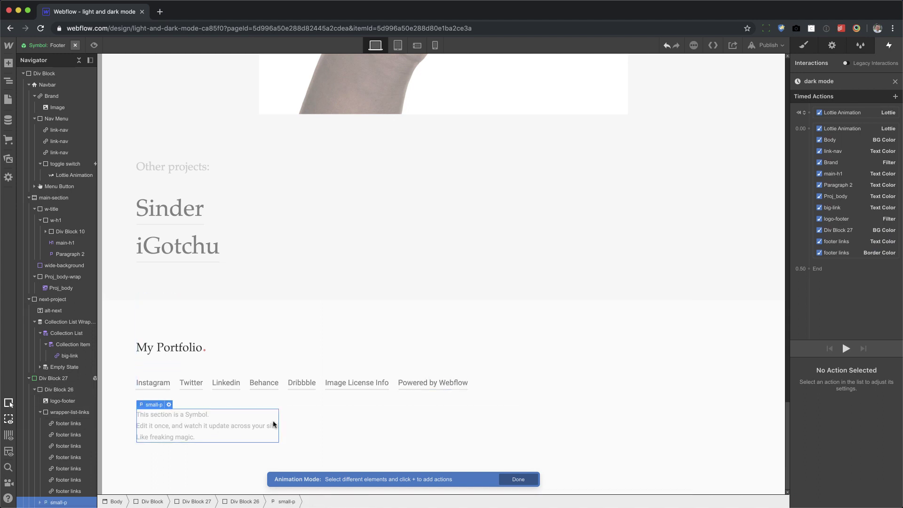
left_click(809, 129)
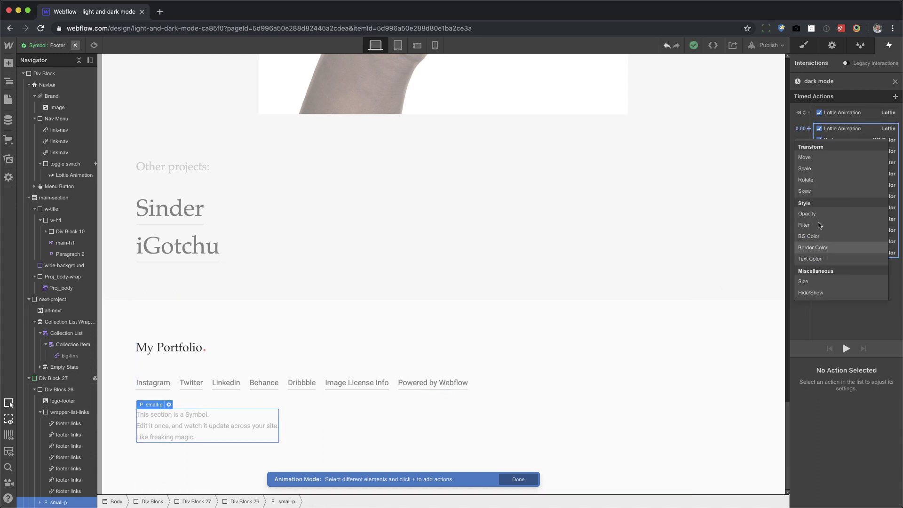
left_click(811, 259)
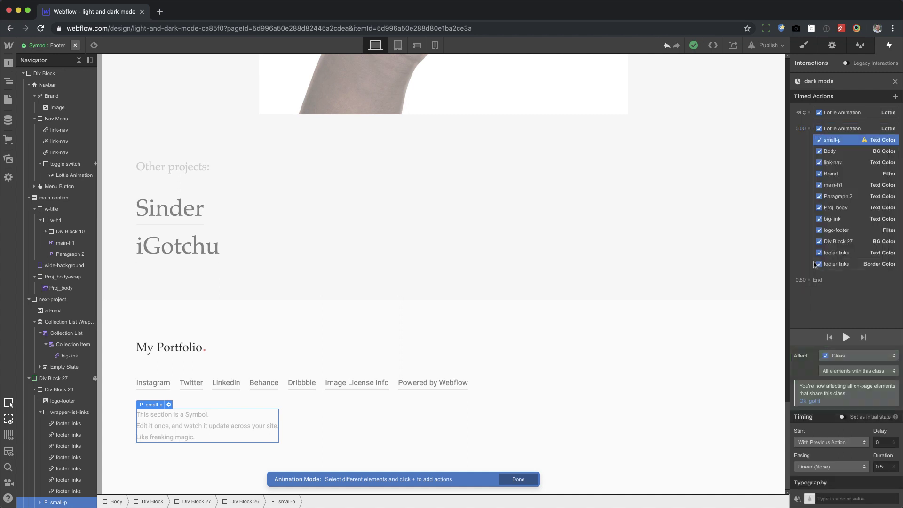
left_click(811, 500)
left_click(814, 346)
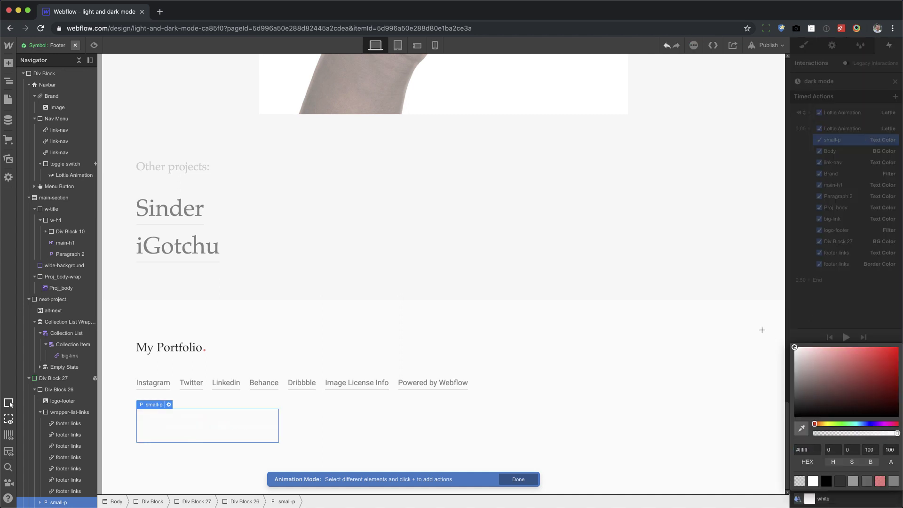
left_click(850, 310)
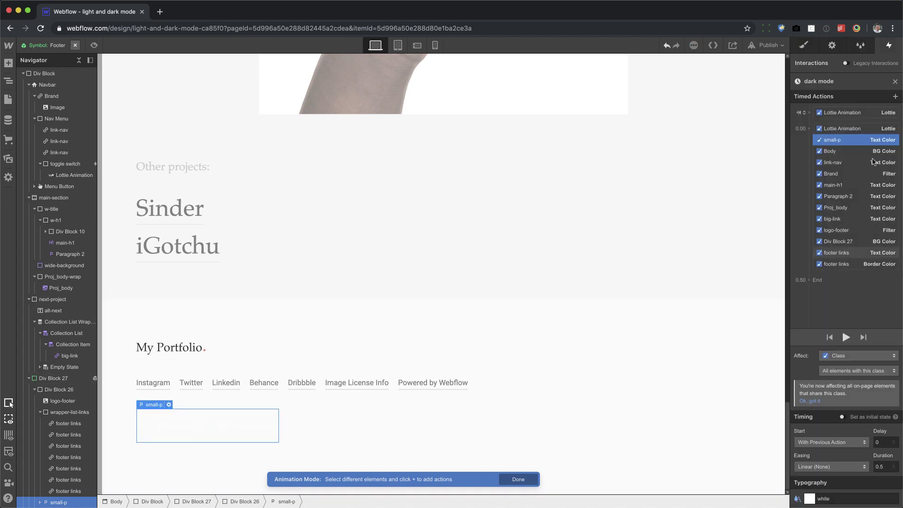
left_click_drag(855, 141, 856, 265)
Reselect the toggle switch and reopen the dark mode animation's timed actions
left_click(851, 231)
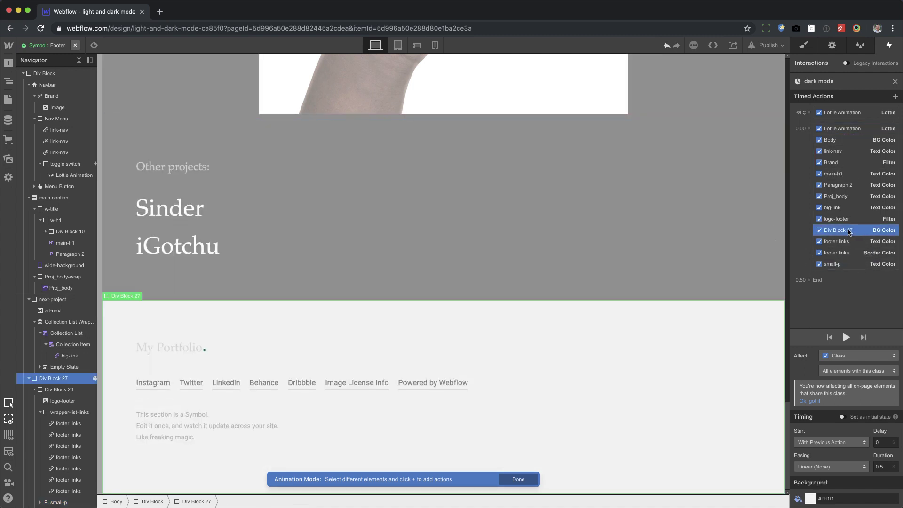
left_click(805, 47)
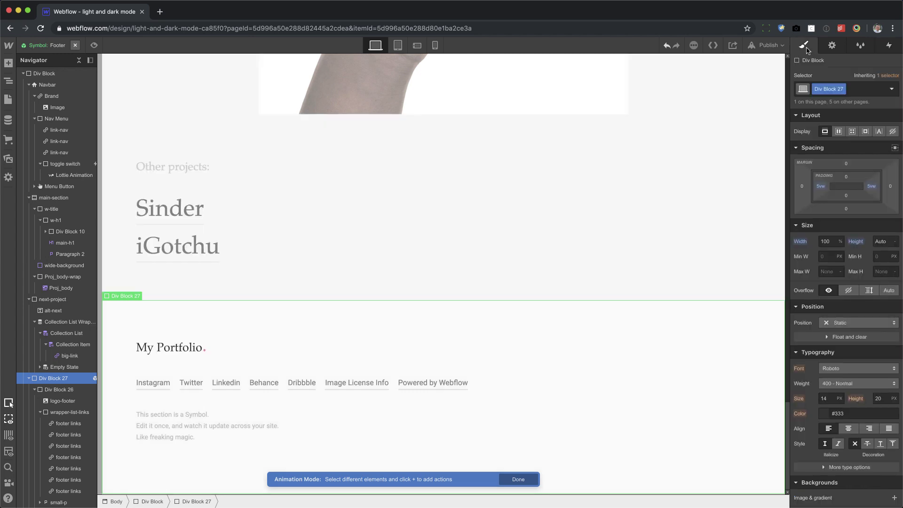
scroll(828, 330, "down", 5)
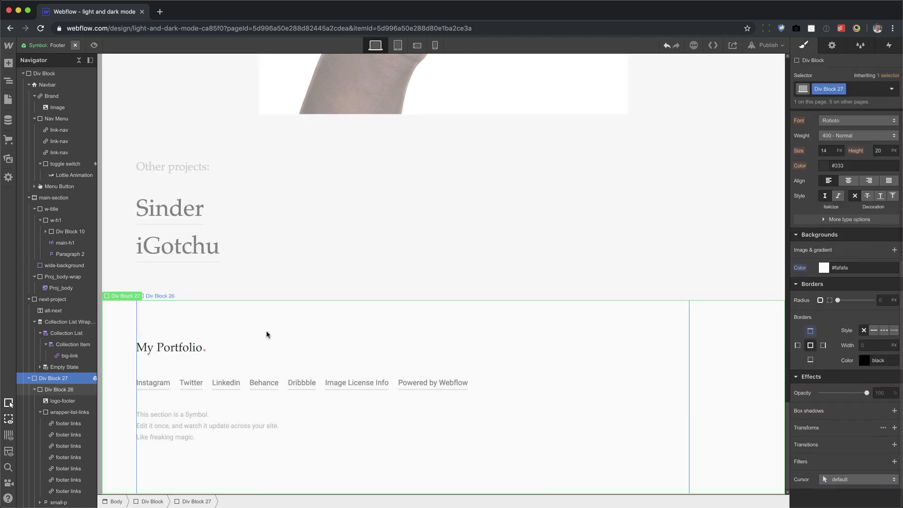
left_click(63, 166)
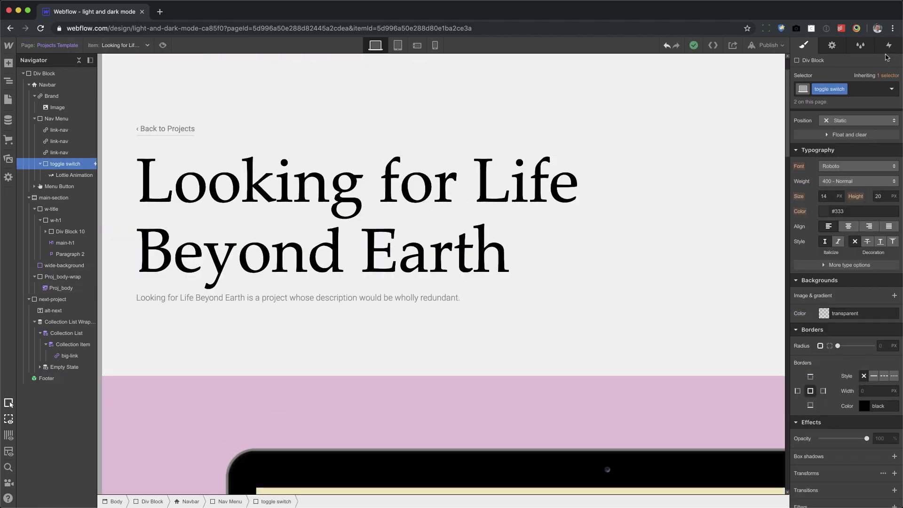
left_click(889, 45)
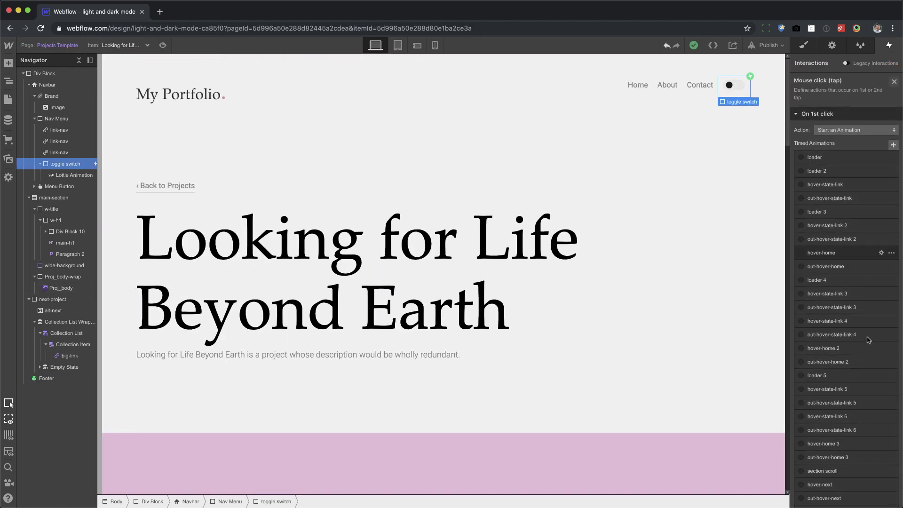
scroll(832, 329, "down", 10)
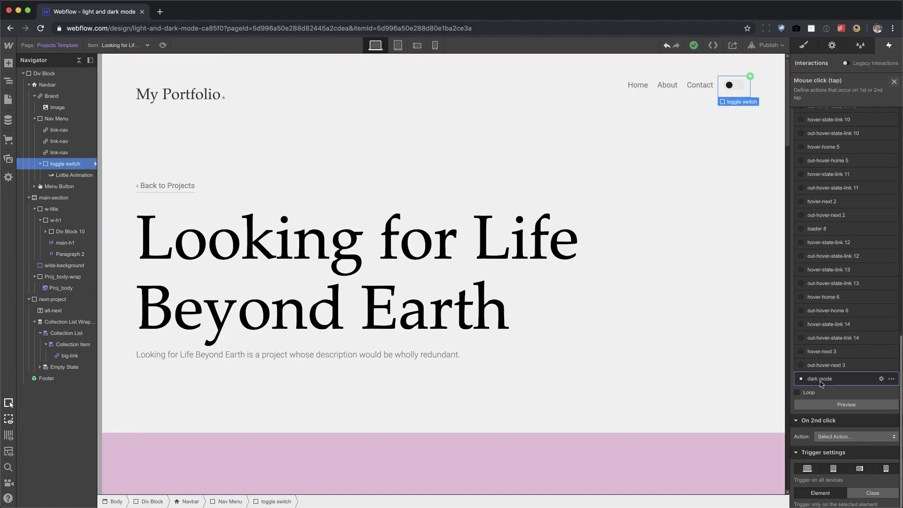
left_click(819, 379)
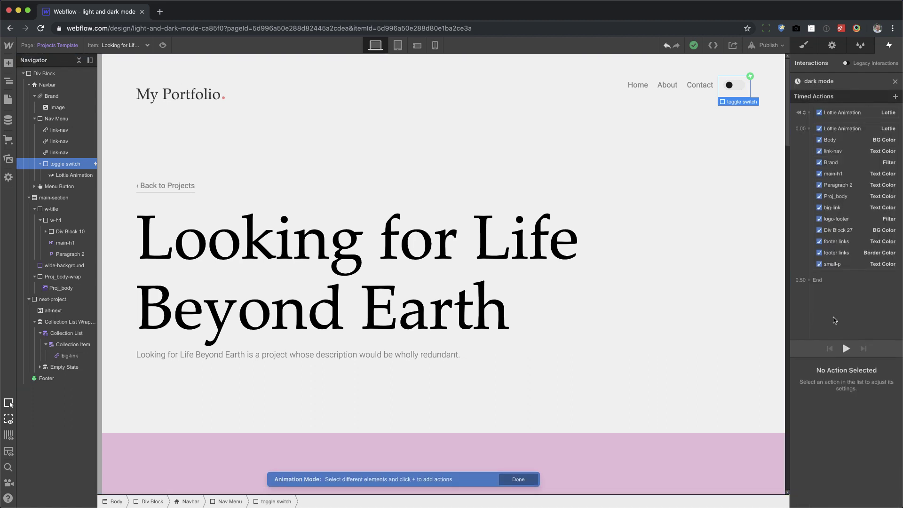
scroll(699, 375, "down", 15)
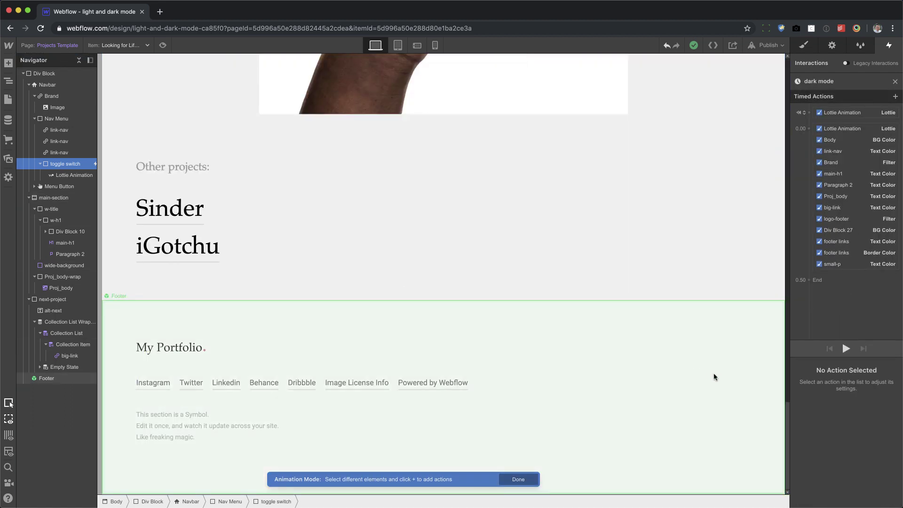
Inside the Footer symbol, change the Div Block 27 background action to dark grey #2c2c2c
double_click(70, 379)
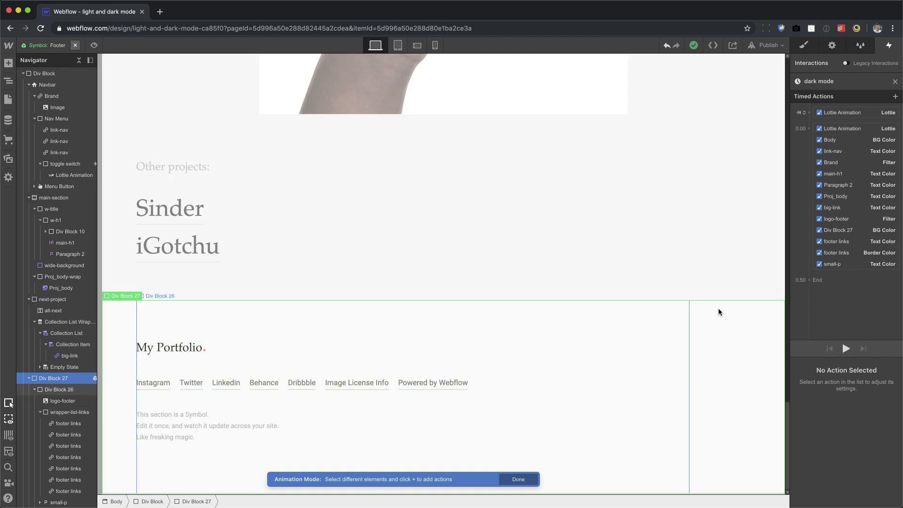
left_click(850, 233)
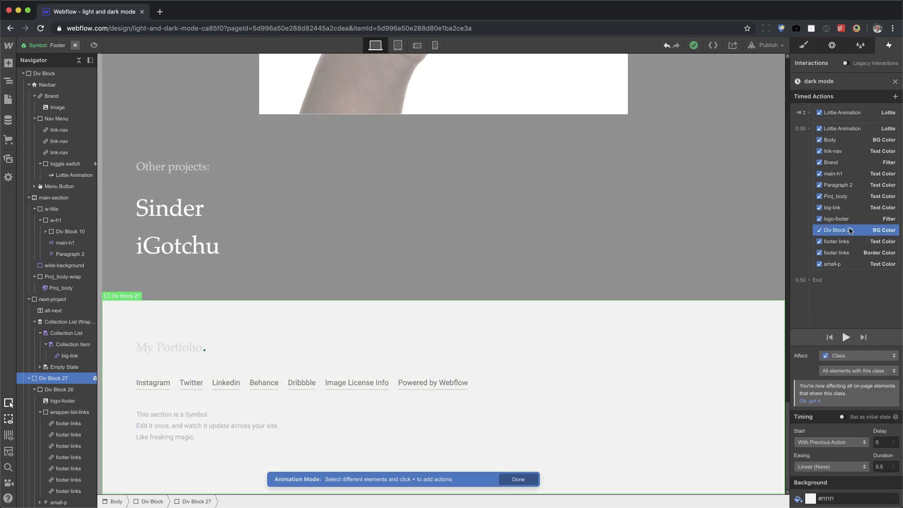
left_click(810, 499)
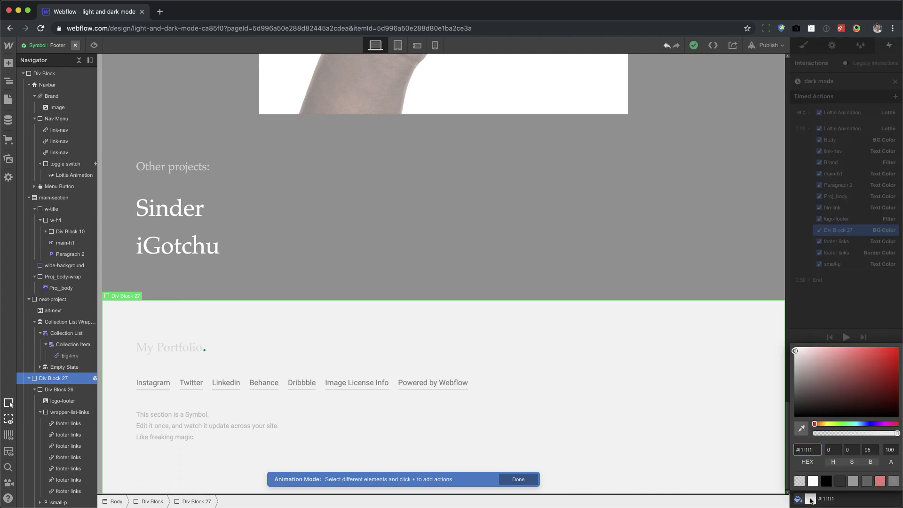
mouse_move(781, 394)
left_mouse_down()
mouse_move(780, 377)
mouse_move(776, 404)
left_mouse_up()
left_click(844, 326)
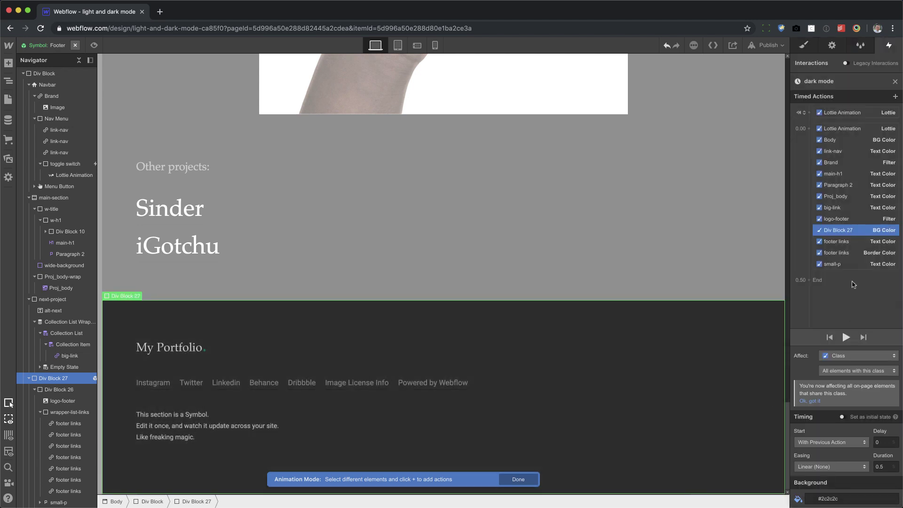
Review the background actions, preview the dark mode animation, and close its editor
left_click(830, 141)
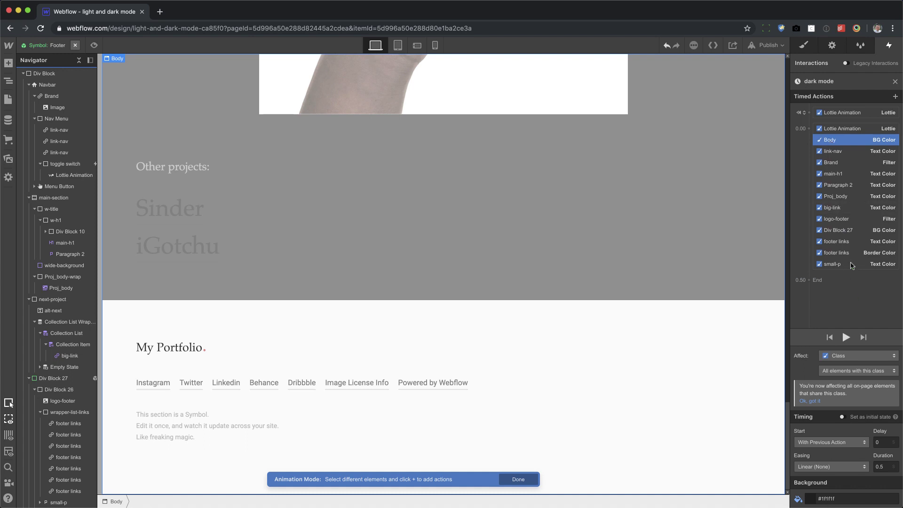
left_click(852, 232)
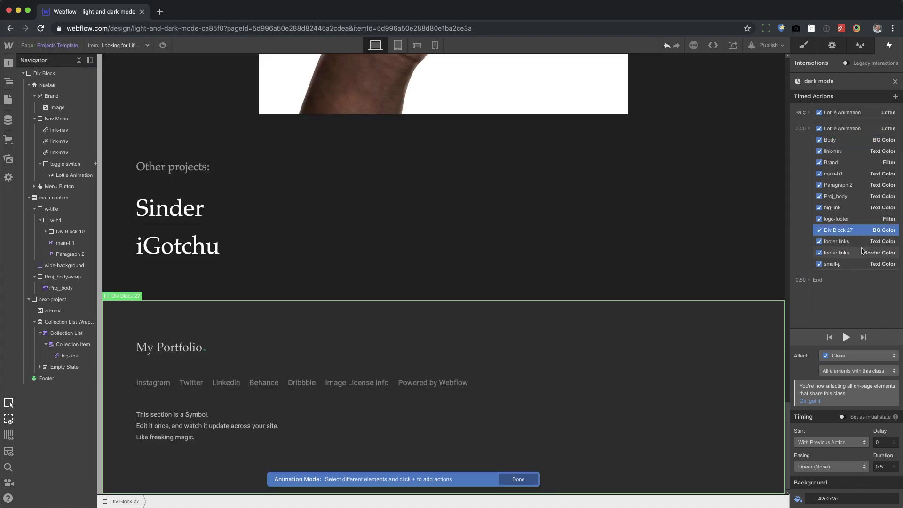
left_click(845, 337)
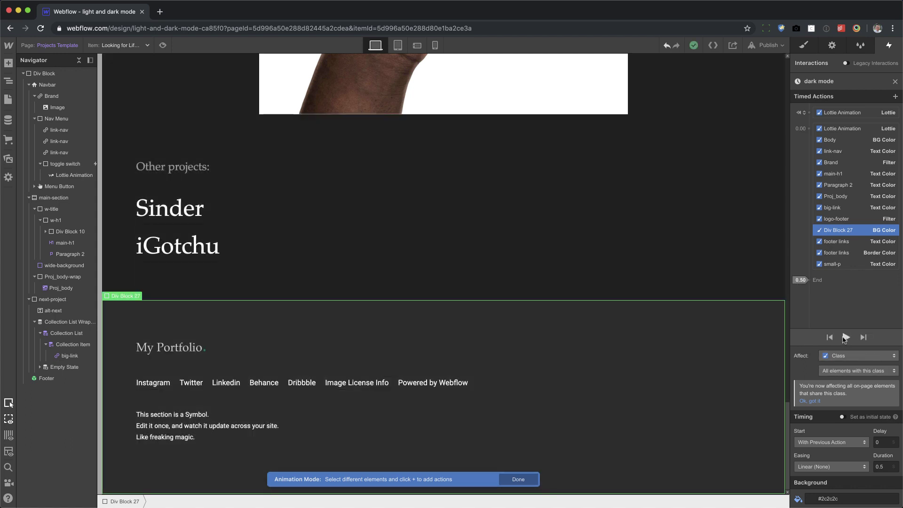
left_click(895, 82)
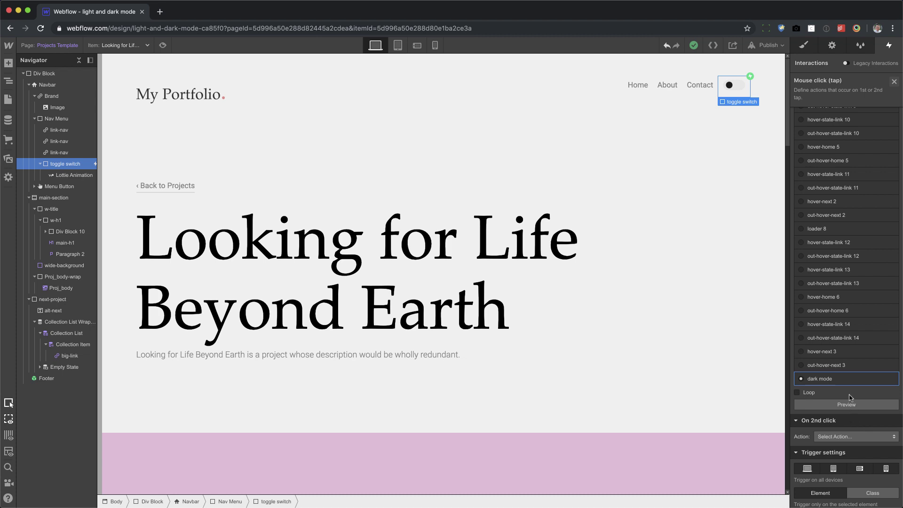
Set the toggle's On 2nd click action to Start an Animation
left_click(855, 436)
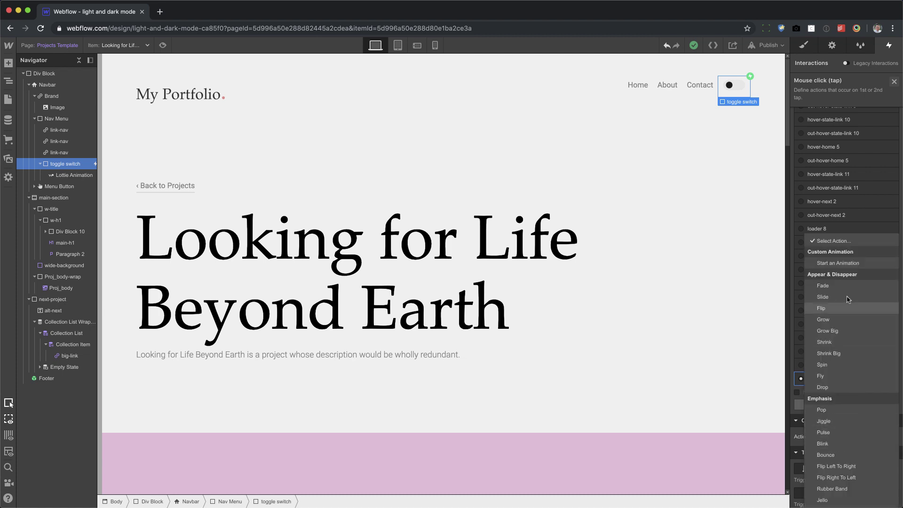
left_click(850, 264)
scroll(867, 461, "down", 10)
Duplicate the dark mode animation and rename the copy 'light mode'
left_click(891, 426)
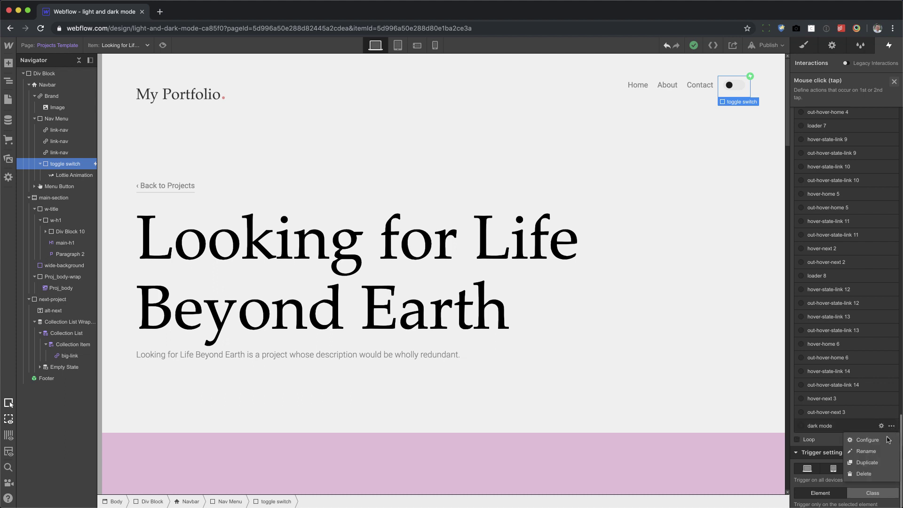
left_click(876, 462)
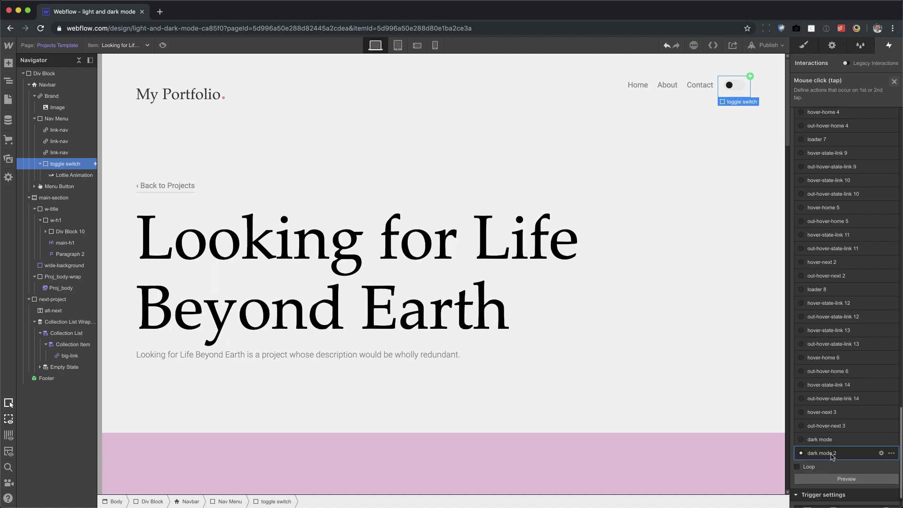
left_click(830, 454)
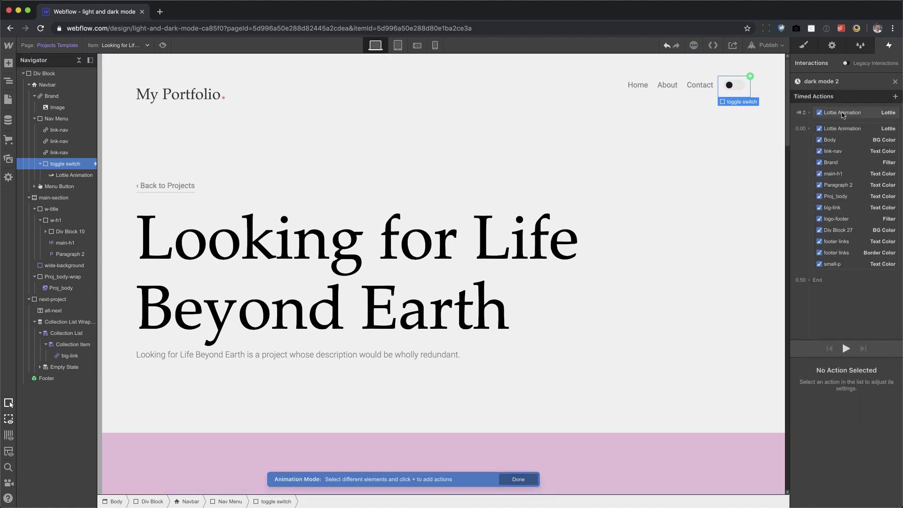
left_click(822, 114)
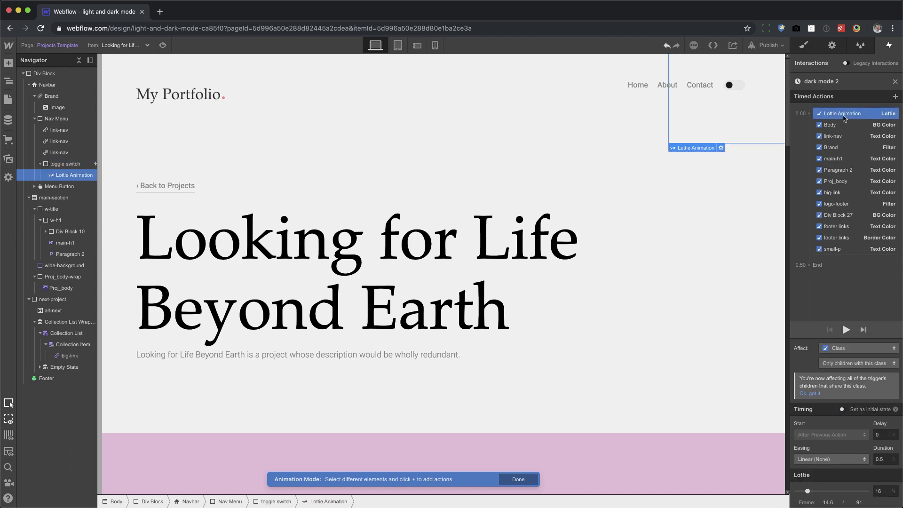
left_click(833, 81)
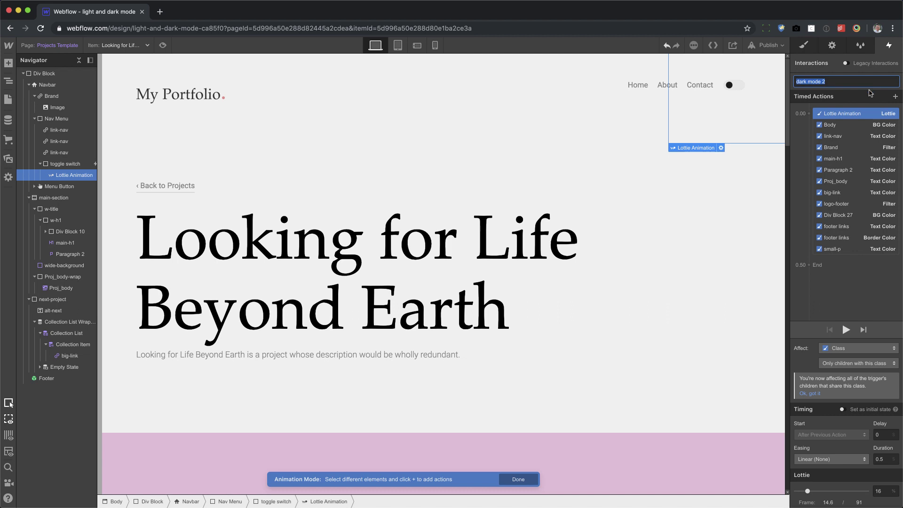
type("light mode")
key("Return")
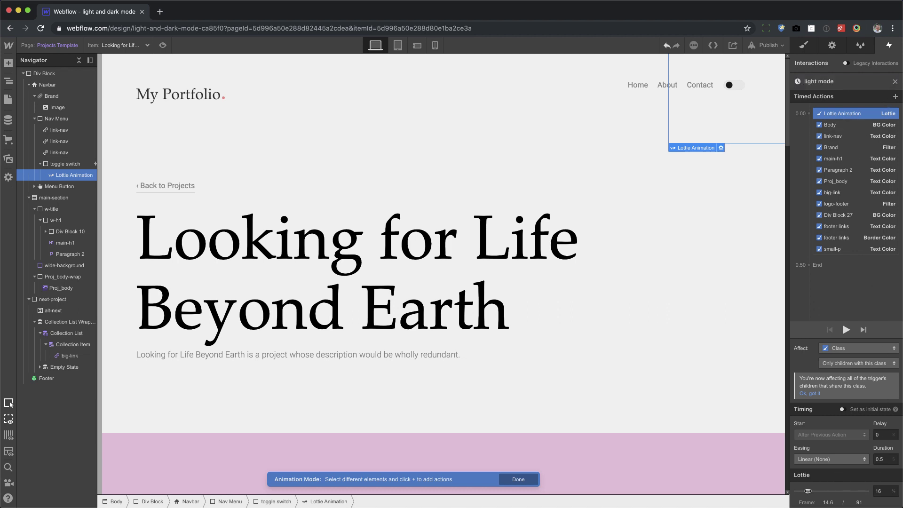
Rewind the Lottie action to its first frame and set the Body background to white
left_click_drag(807, 491, 794, 490)
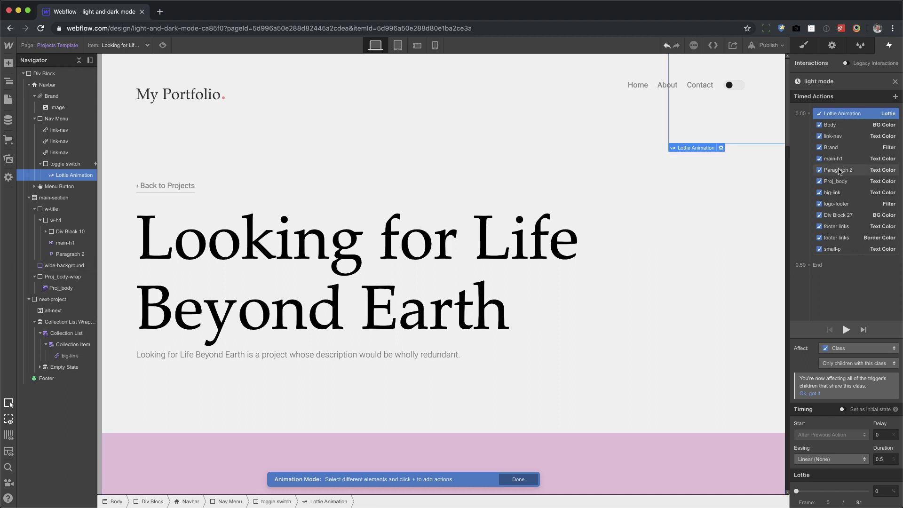
left_click(834, 123)
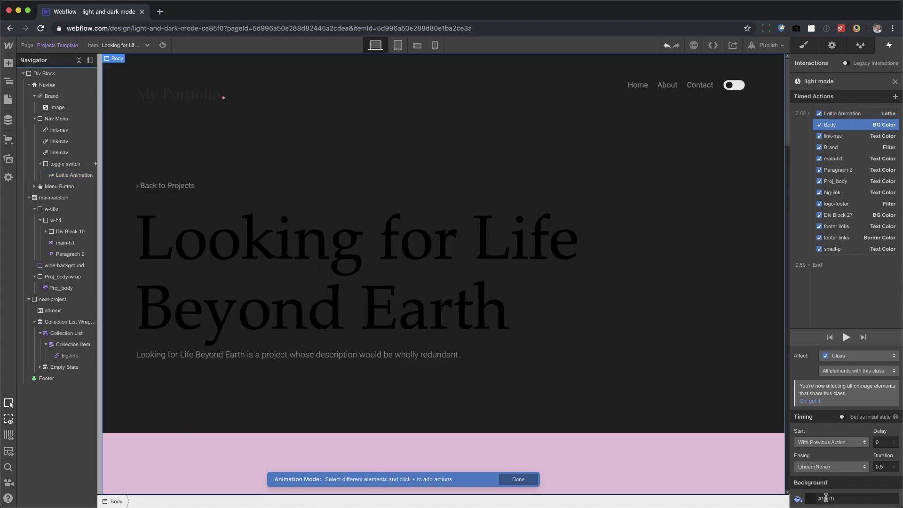
left_click(810, 499)
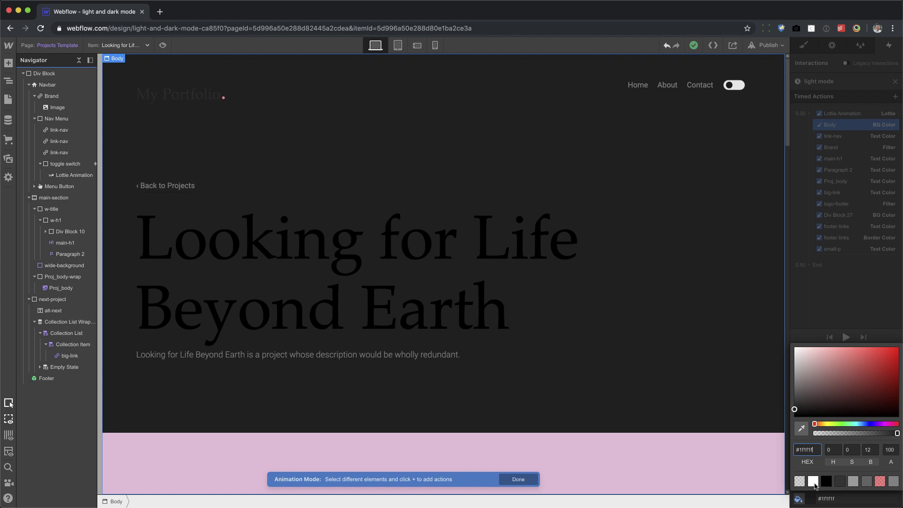
left_click(812, 481)
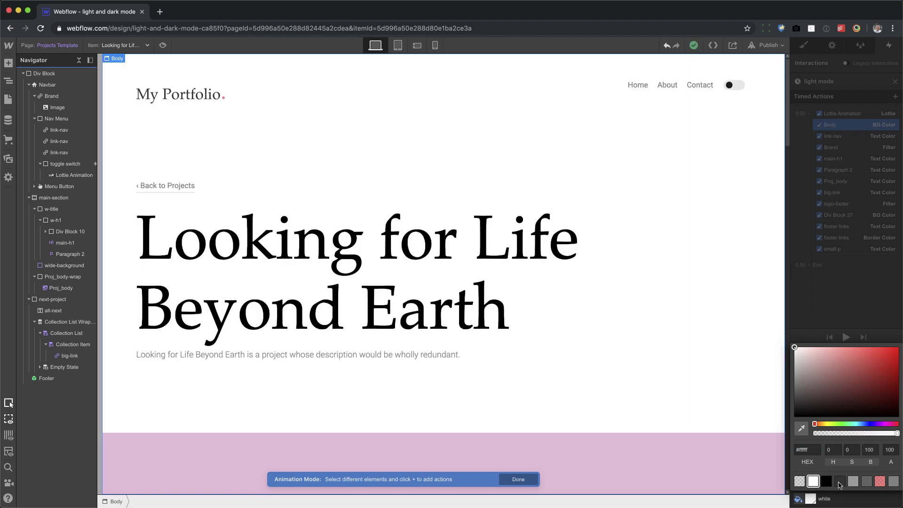
left_click(841, 323)
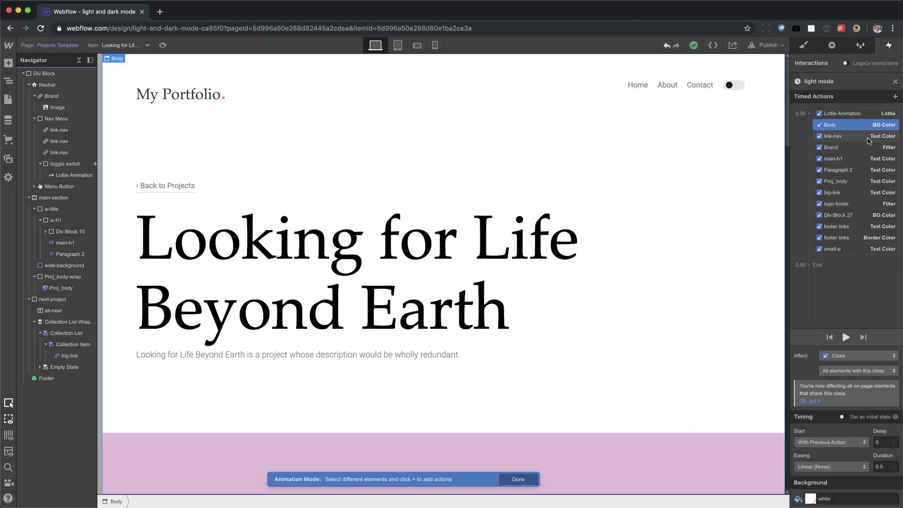
Set the link-nav text colour to dark grey #333333
left_click(868, 139)
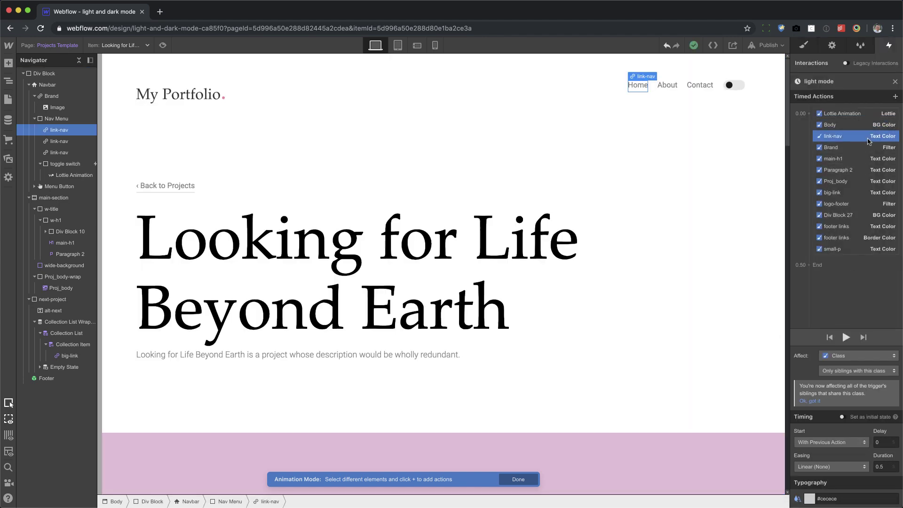
left_click(809, 499)
left_click(837, 482)
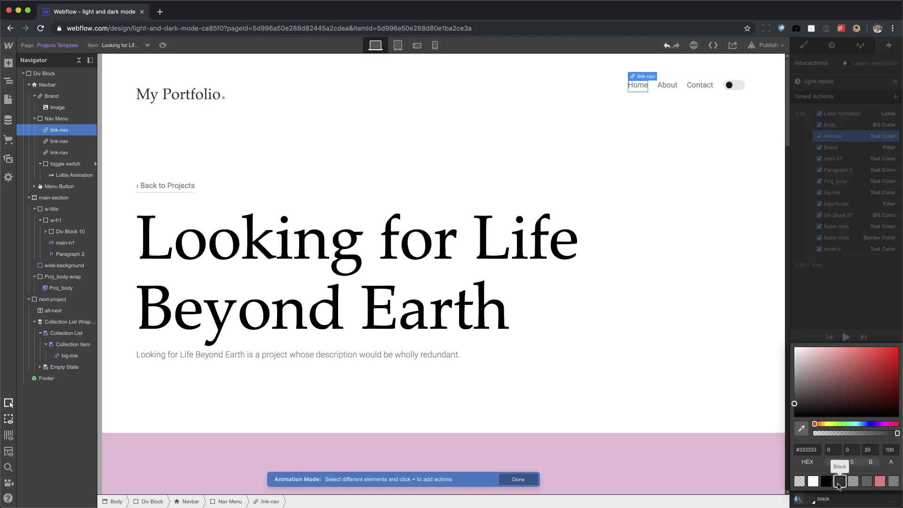
left_click(856, 160)
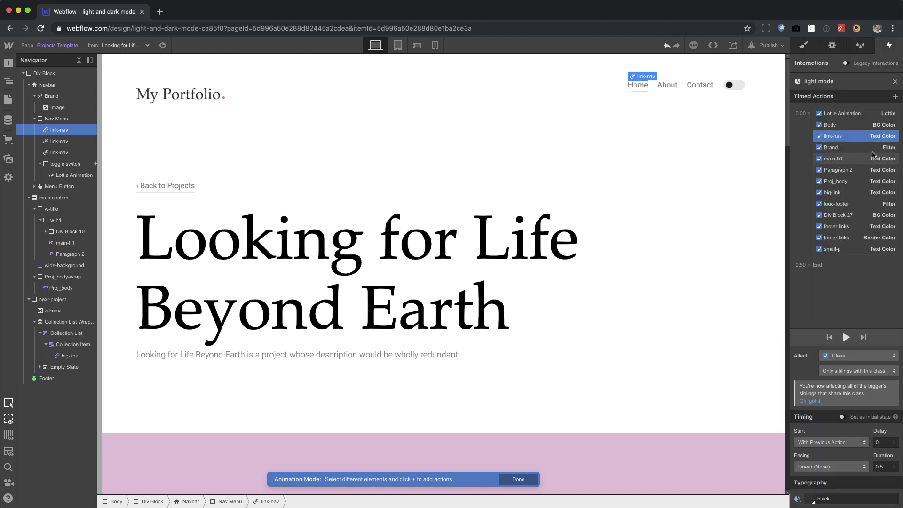
left_click(846, 159)
Reduce the Brand logo's Invert filter to 0%
left_click(839, 149)
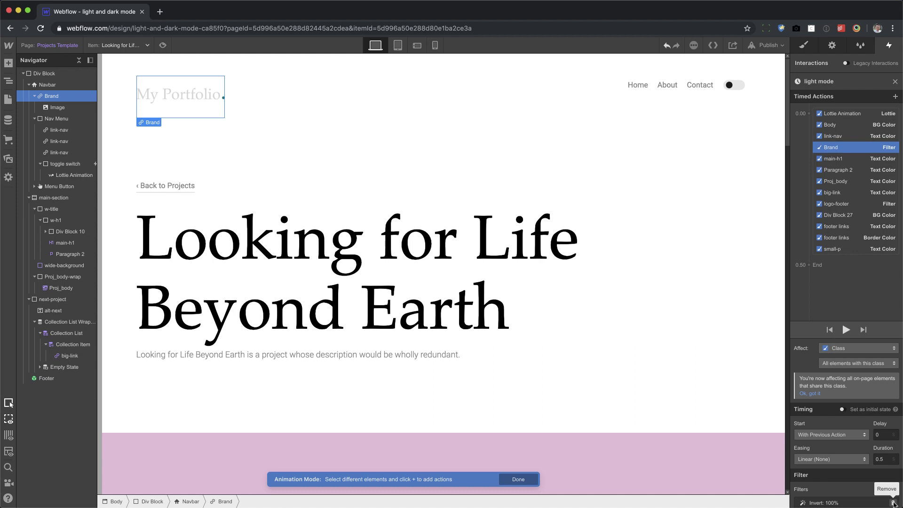
left_click(830, 503)
left_click_drag(863, 488, 818, 488)
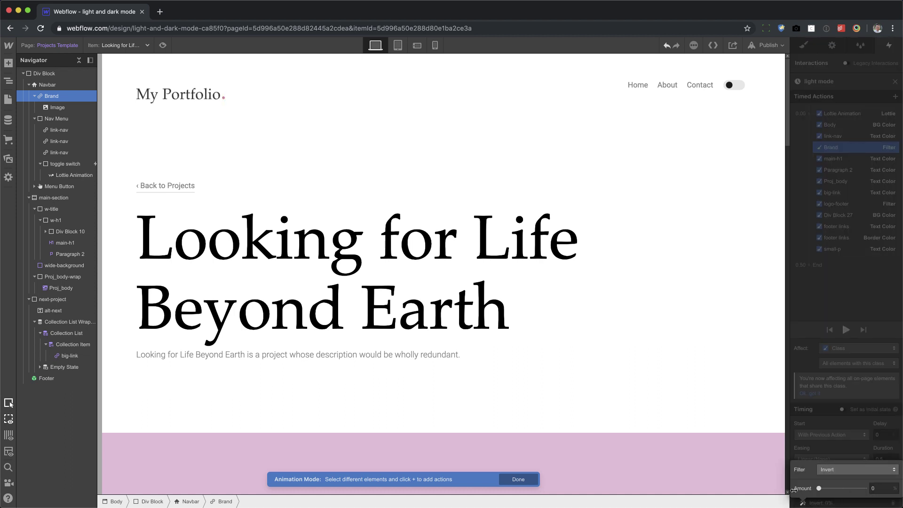
left_click(872, 304)
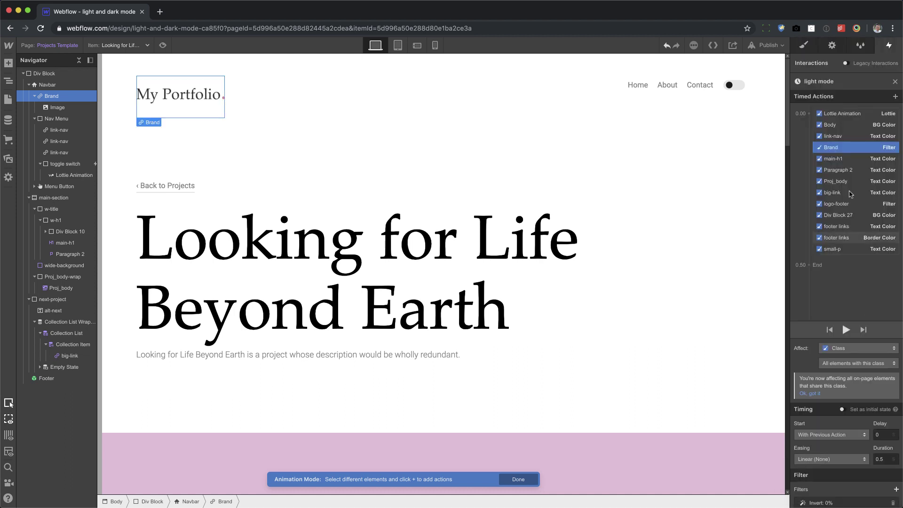
left_click(839, 158)
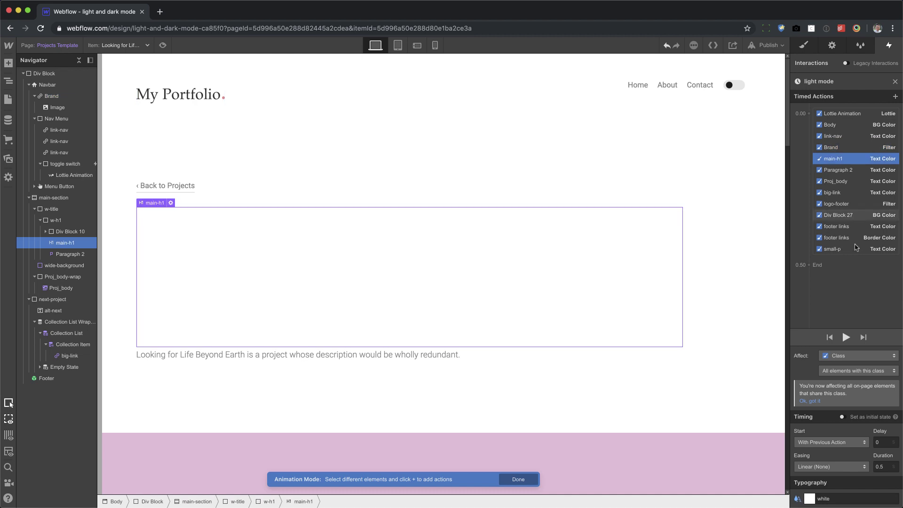
Set the main-h1, Paragraph 2 and Proj_body text colours to black for light mode
left_click(809, 499)
left_click(839, 482)
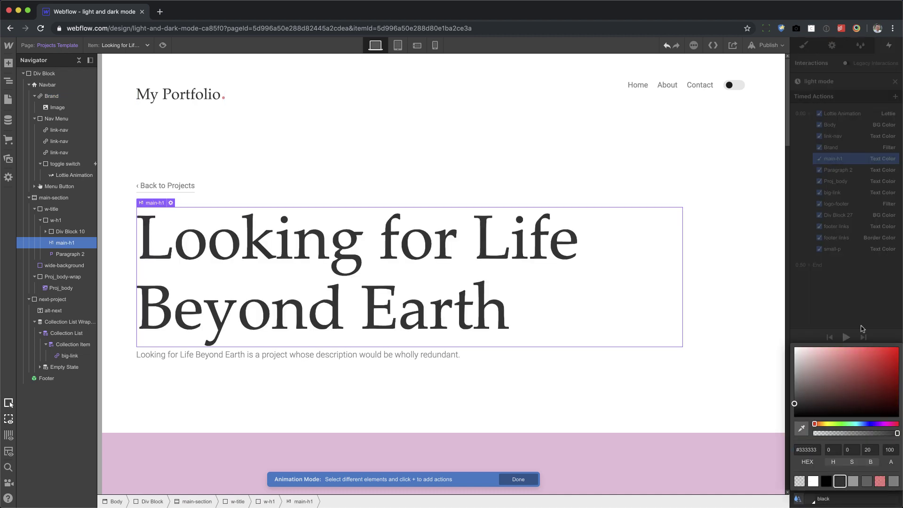
left_click(874, 278)
left_click(838, 170)
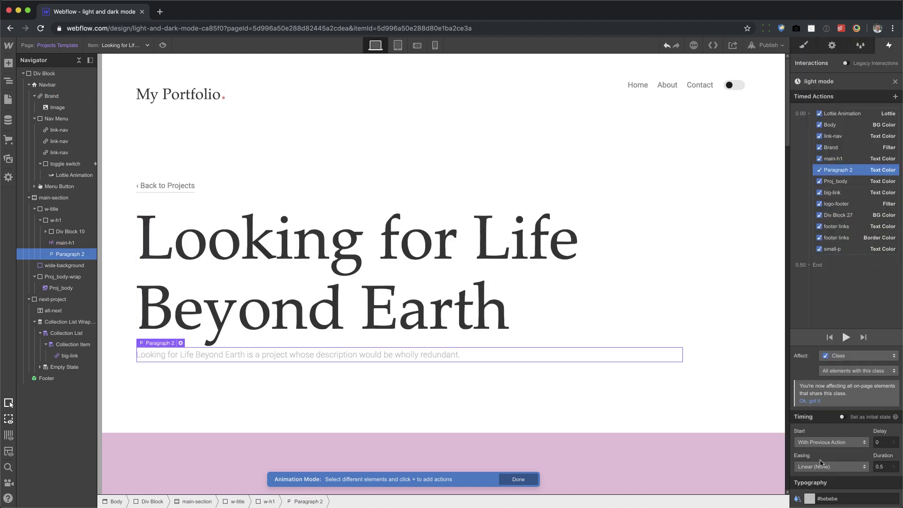
left_click(808, 499)
left_click(839, 482)
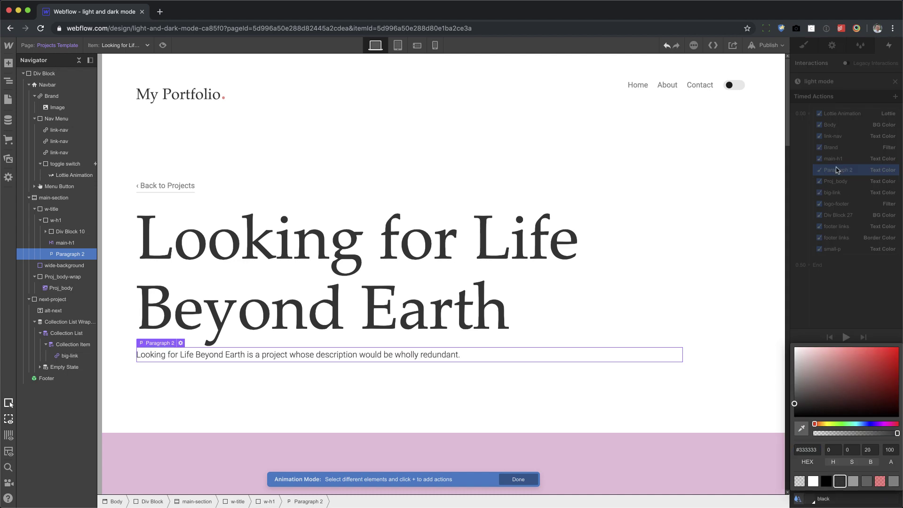
left_click(845, 185)
left_click(858, 185)
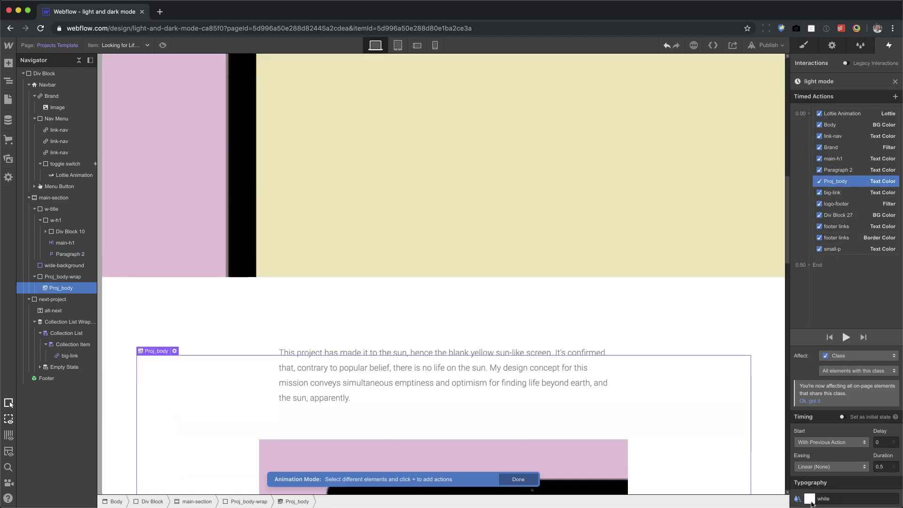
left_click(810, 498)
left_click(839, 482)
left_click(857, 240)
Make the big-link text black and set the logo-footer Invert filter to 0
left_click(854, 194)
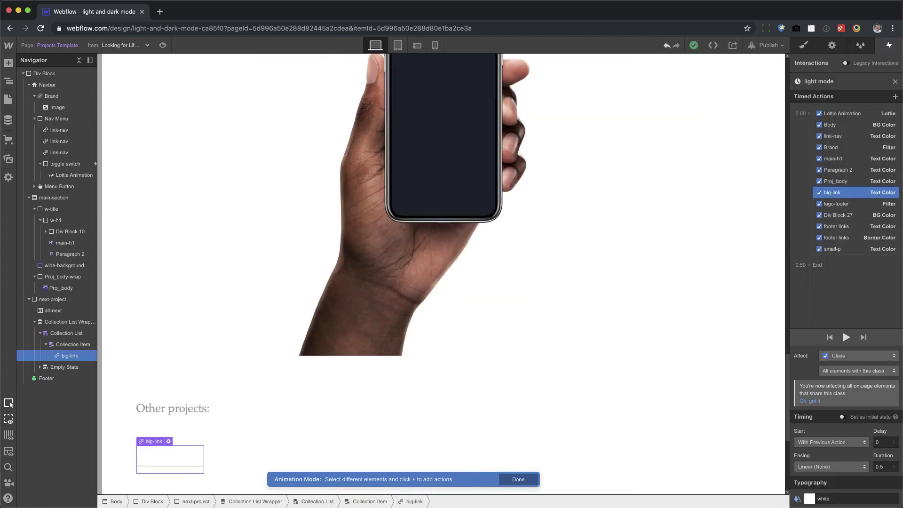
scroll(442, 272, "down", 4)
left_click(809, 499)
left_click(839, 481)
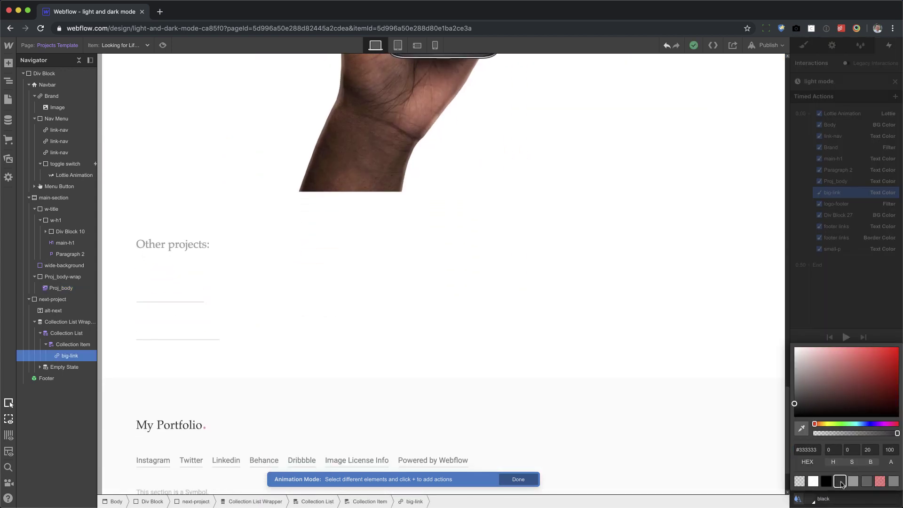
left_click(836, 203)
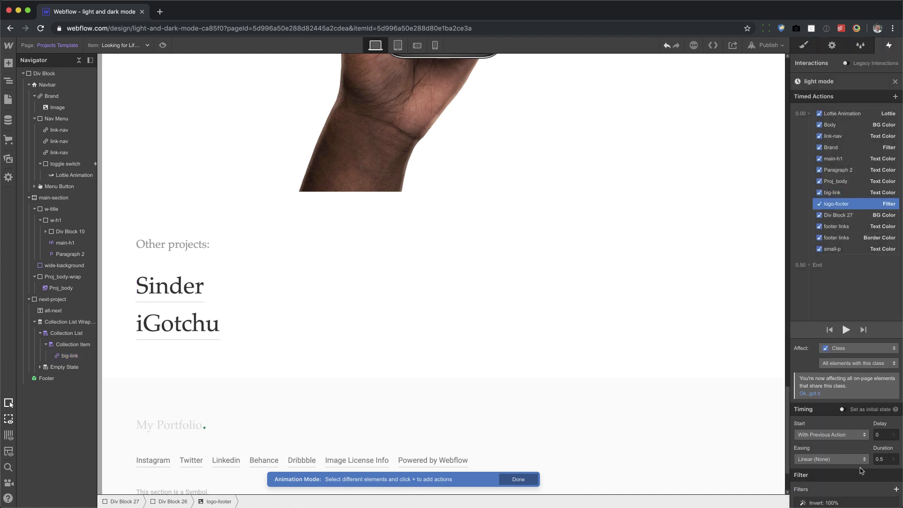
left_click(860, 502)
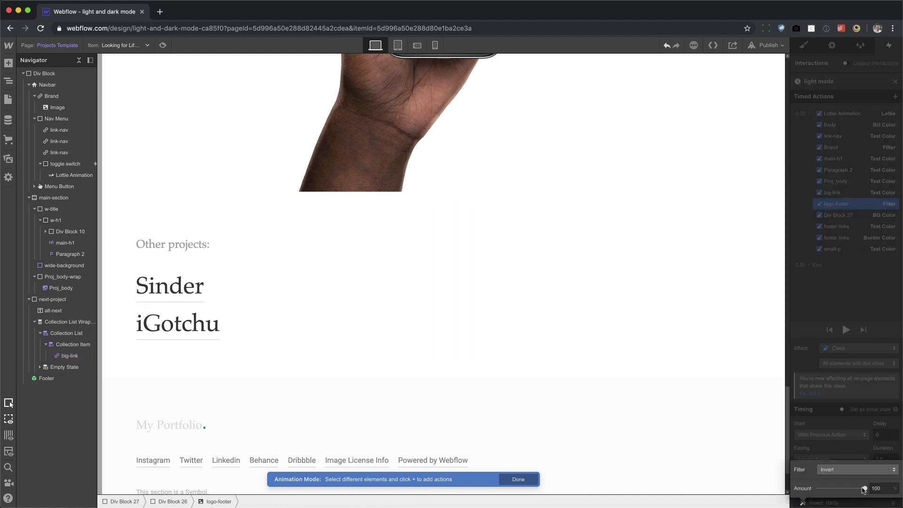
type("0")
left_click(831, 295)
Set the Div Block 27 background to white and the footer links text to black
left_click(837, 215)
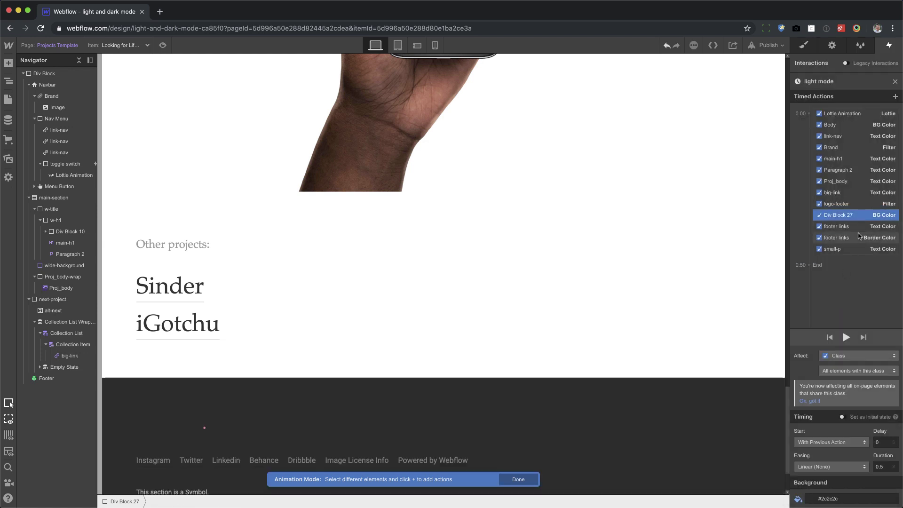
left_click(815, 499)
left_click(812, 480)
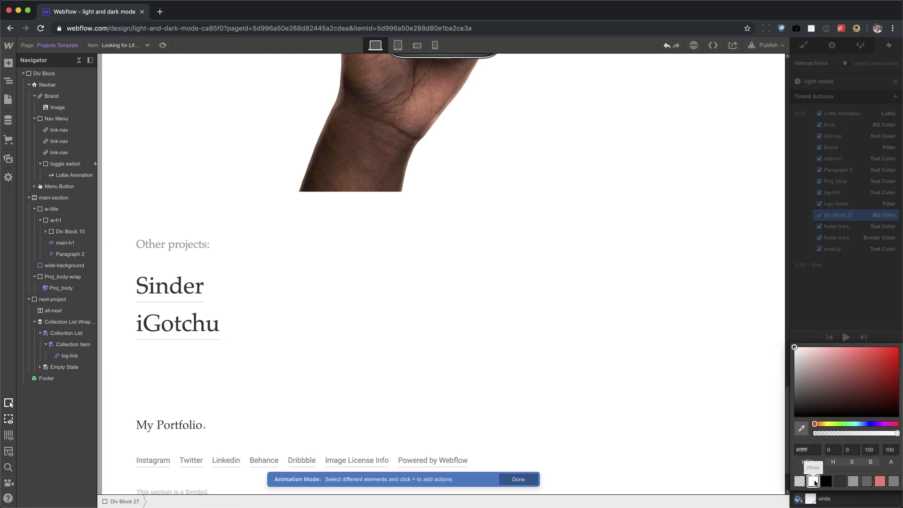
left_click(847, 226)
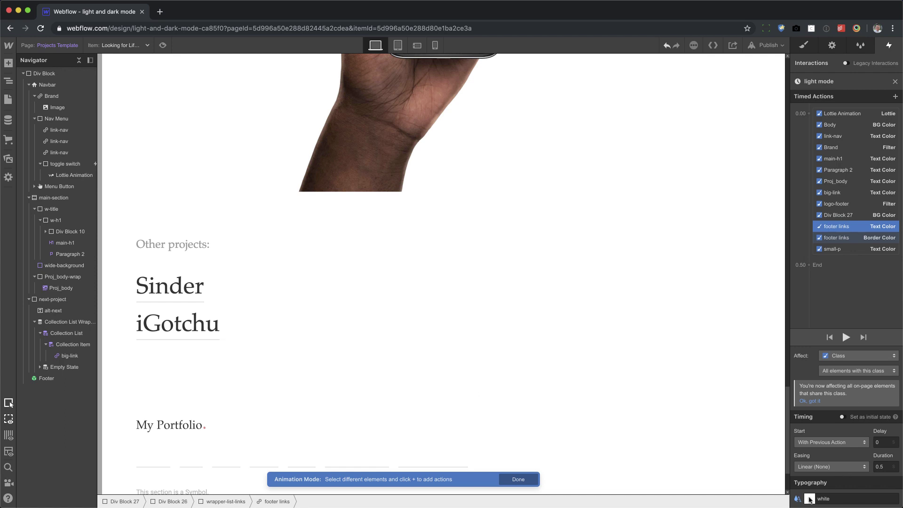
left_click(808, 499)
left_click(839, 480)
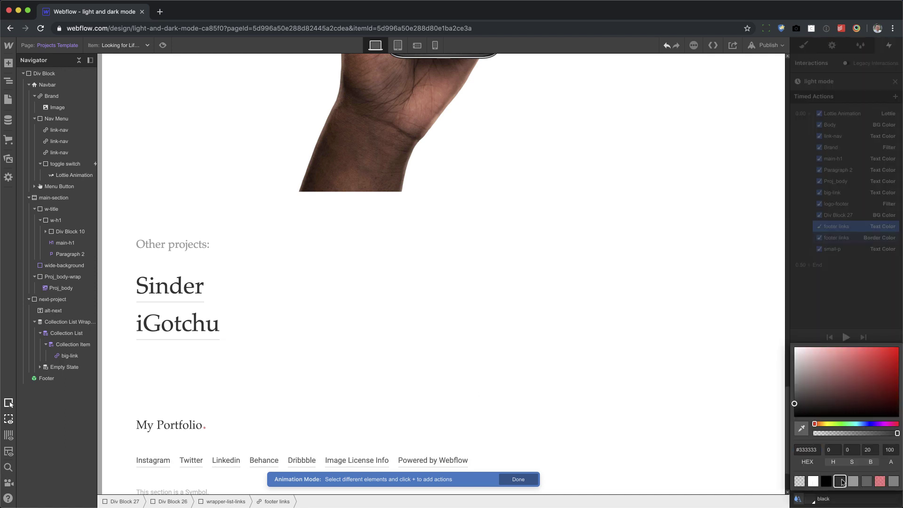
left_click(868, 247)
Set the footer links border and small-p text colours to black
left_click(875, 238)
left_click(809, 499)
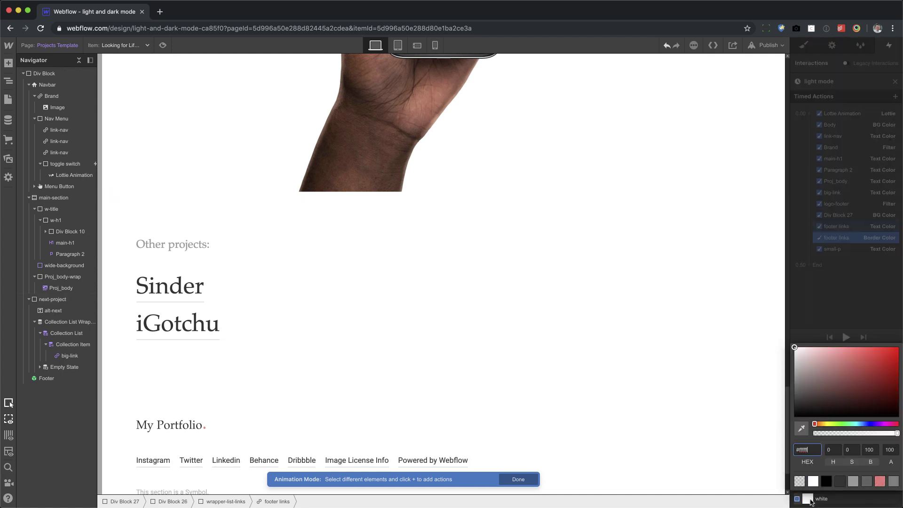
left_click(839, 480)
left_click(842, 286)
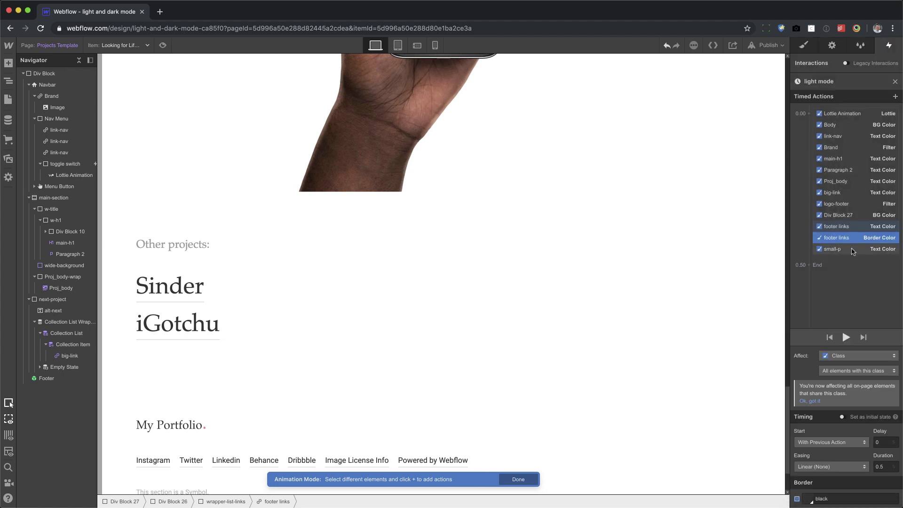
left_click(846, 248)
left_click(809, 500)
left_click(838, 482)
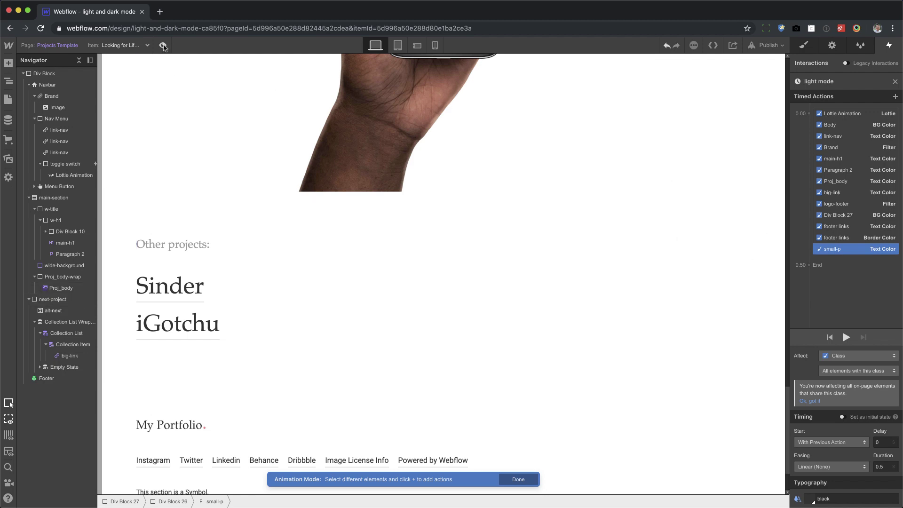
Preview the page, flip the toggle into dark mode, and scroll through the result
left_click(163, 45)
scroll(517, 235, "up", 20)
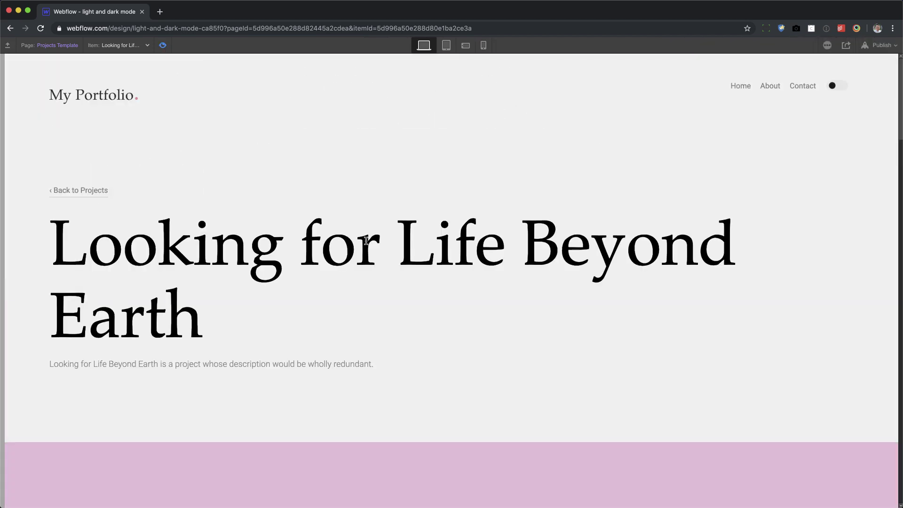
left_click(832, 86)
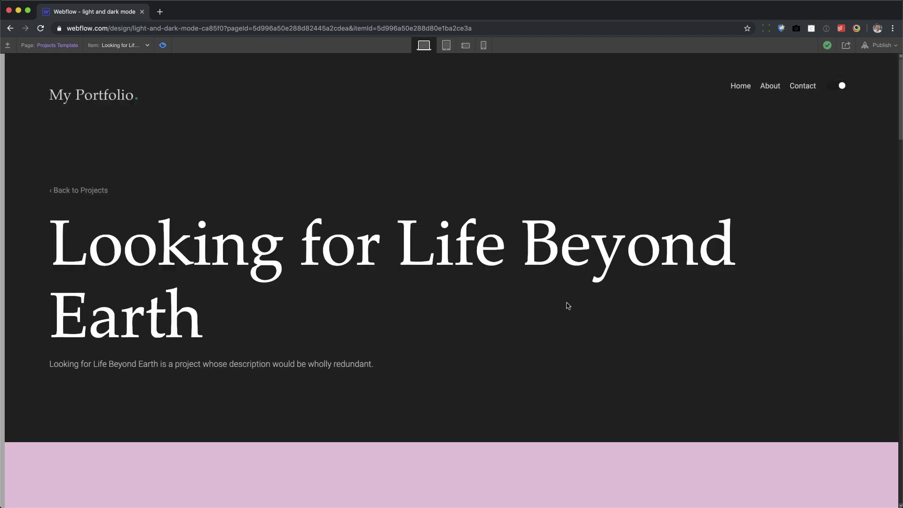
scroll(566, 306, "down", 20)
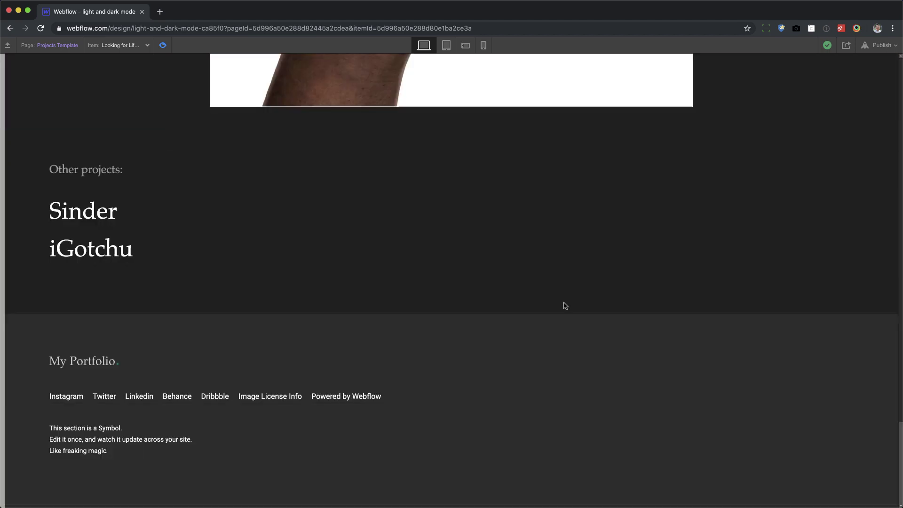
scroll(565, 306, "up", 20)
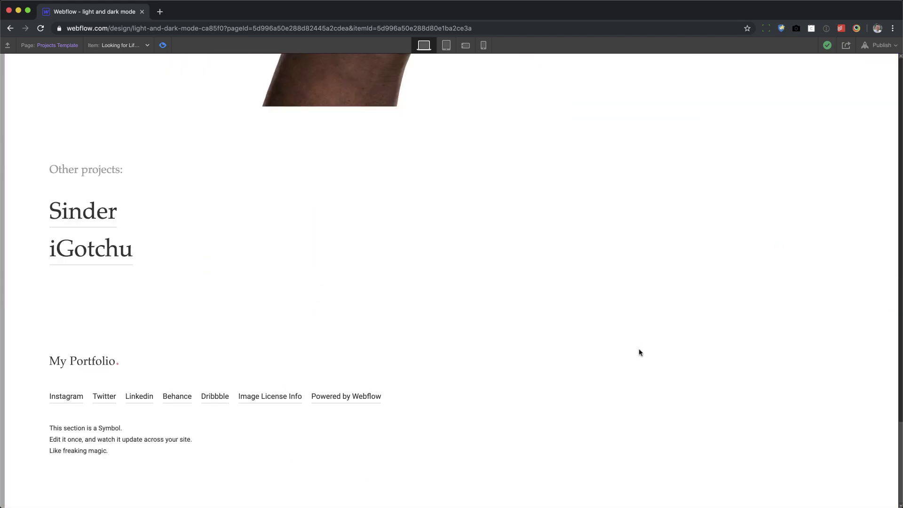
scroll(639, 352, "up", 20)
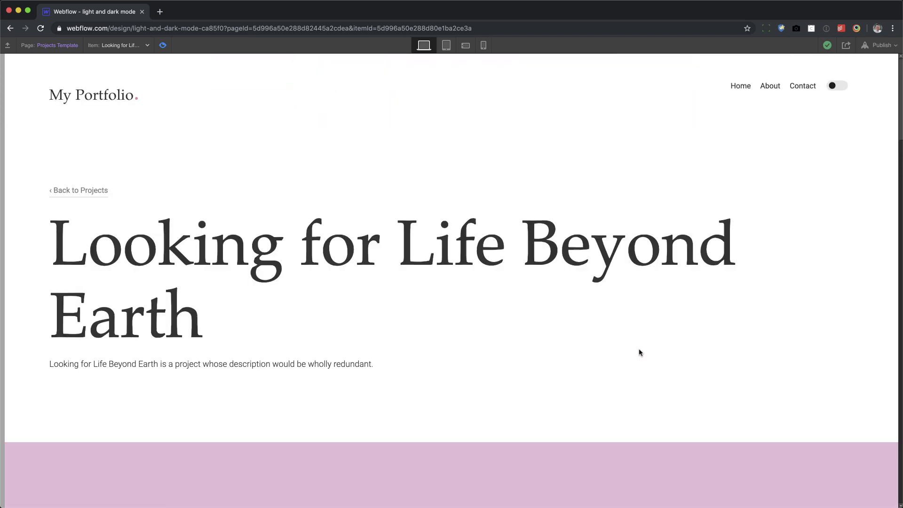